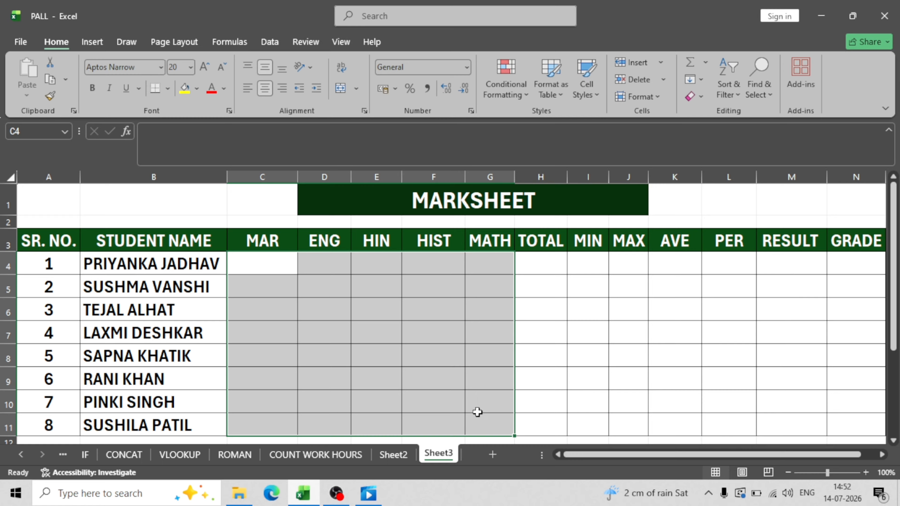
- Fill the subject mark cells C4:G11 with random marks using =RANDBETWEEN(33,100)
{"action": "type", "text": "=RAND"}
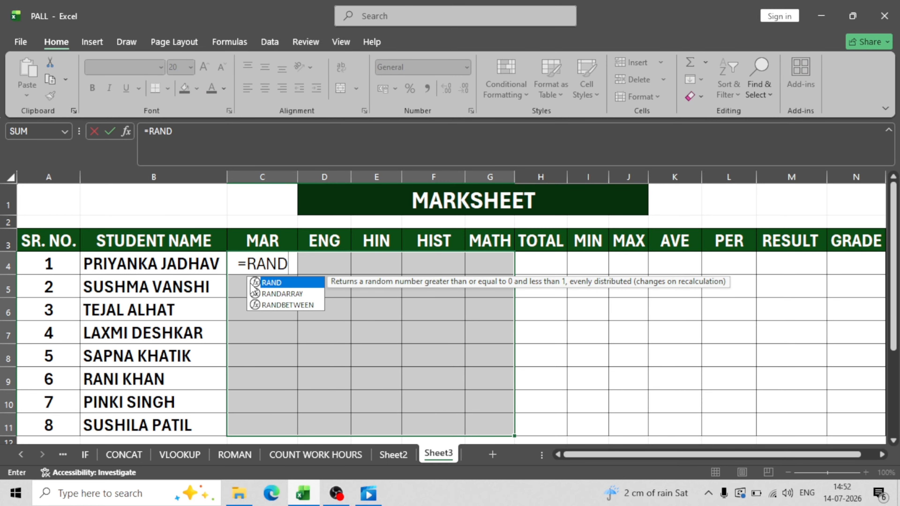
{"action": "double_click", "coordinate": [293, 305]}
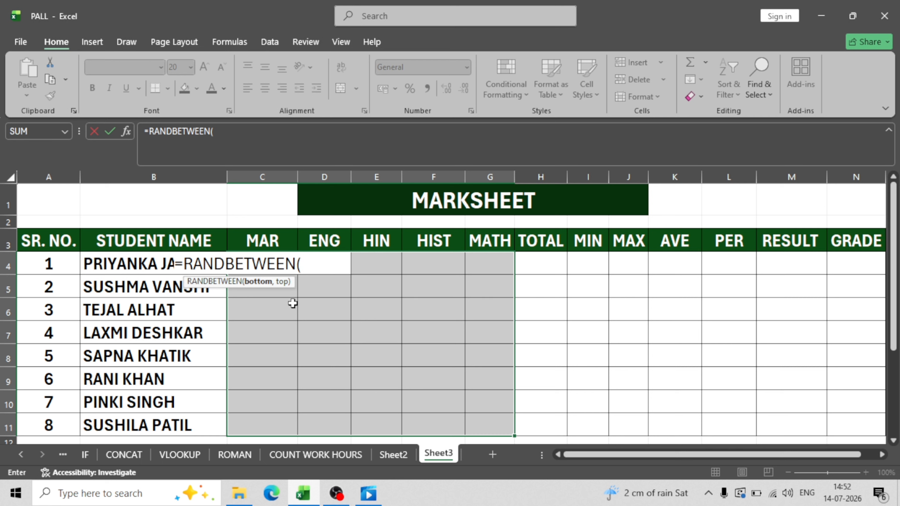
{"action": "type", "text": "33,100"}
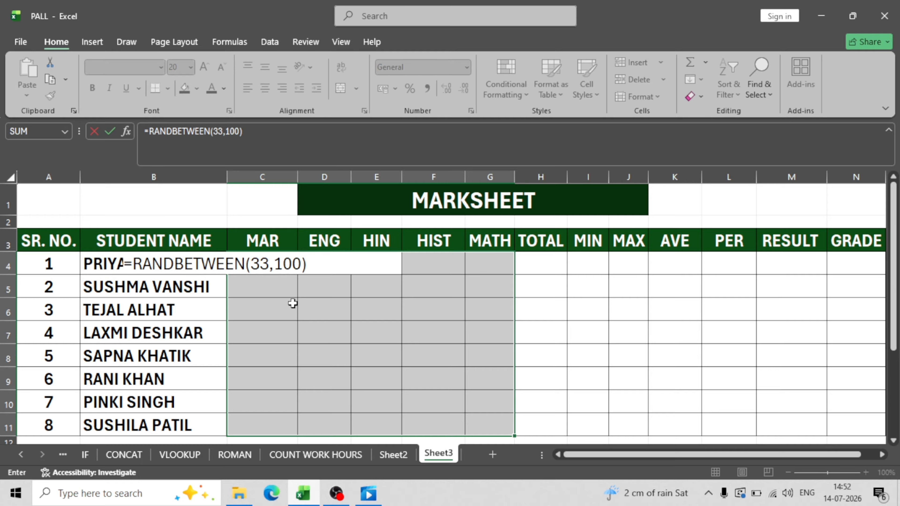
{"action": "key", "text": "ctrl+Return"}
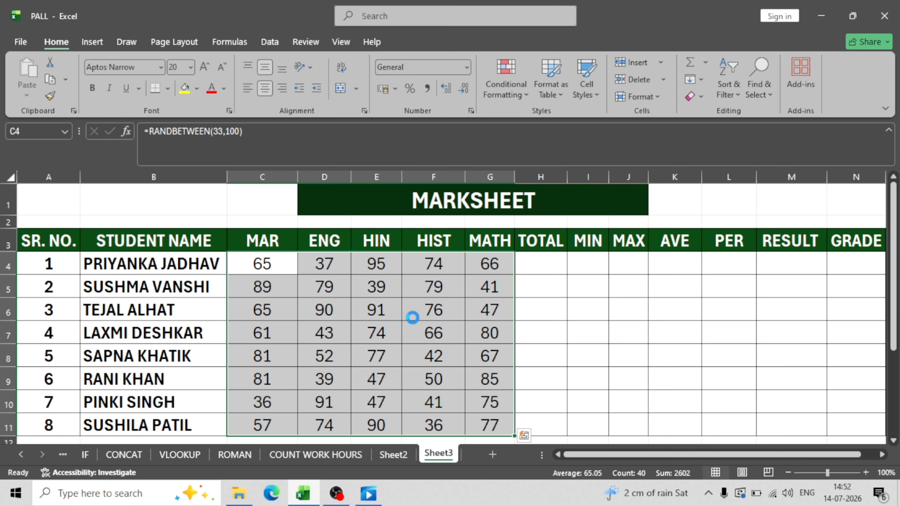
- Replace the random-number formulas in C4:G11 with fixed numbers by copying the range and pasting it over itself as values
{"action": "key", "text": "ctrl+c"}
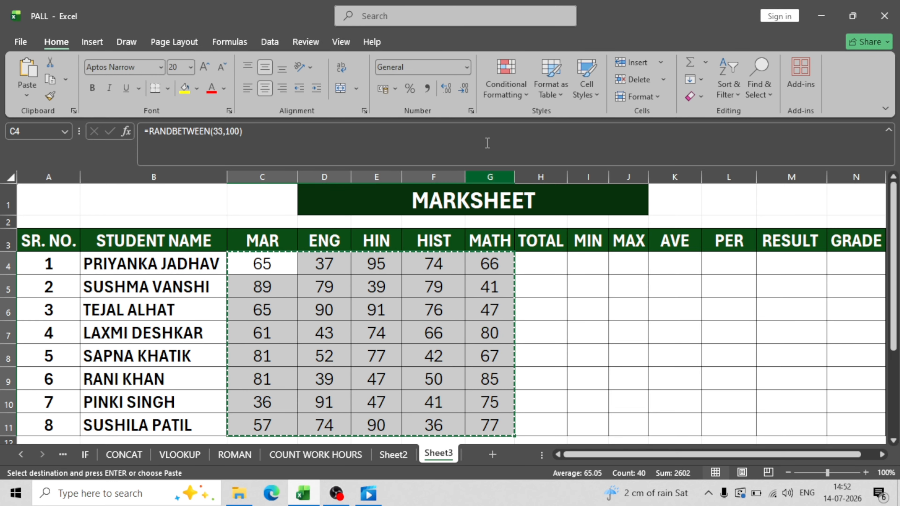
{"action": "right_click", "coordinate": [406, 289]}
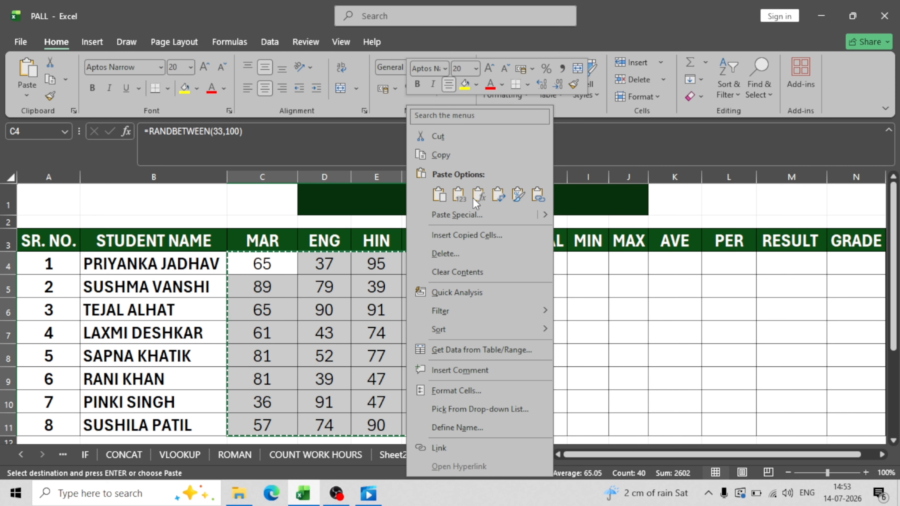
{"action": "key", "text": "Escape"}
{"action": "key", "text": "ctrl+alt+v"}
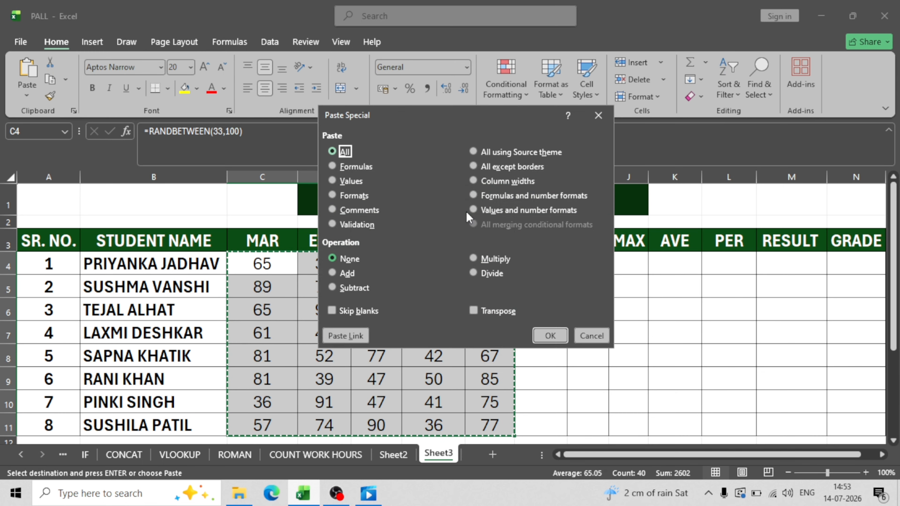
{"action": "left_click", "coordinate": [334, 180]}
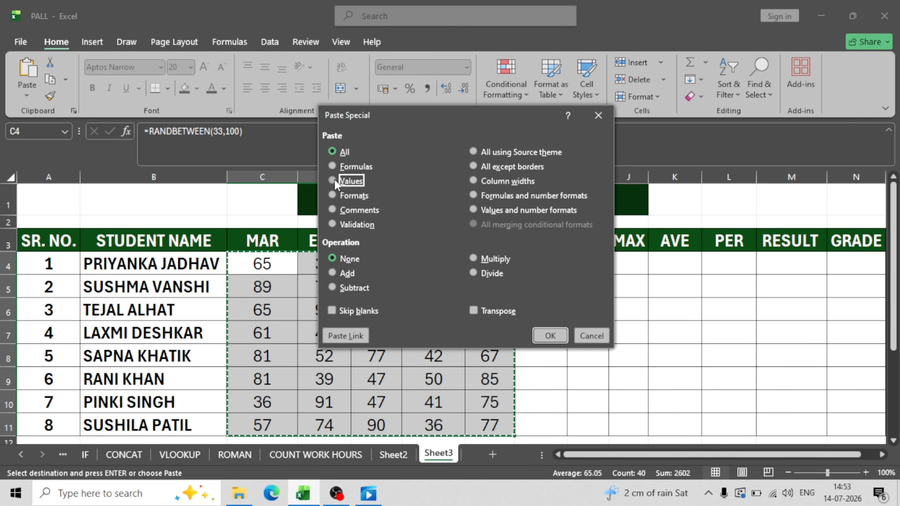
{"action": "left_click", "coordinate": [543, 339]}
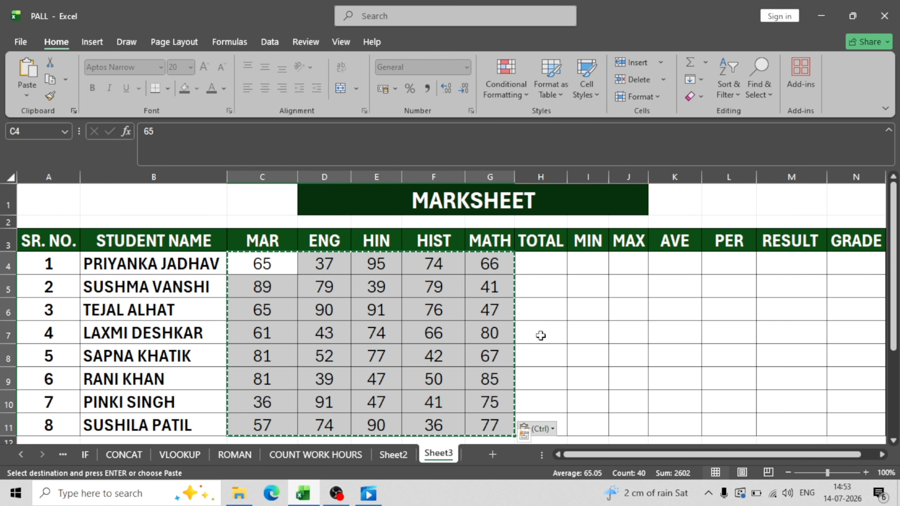
- Calculate the TOTAL column with =SUM(C4:G4) in H4 and fill the formula down to H11
{"action": "left_click", "coordinate": [547, 264]}
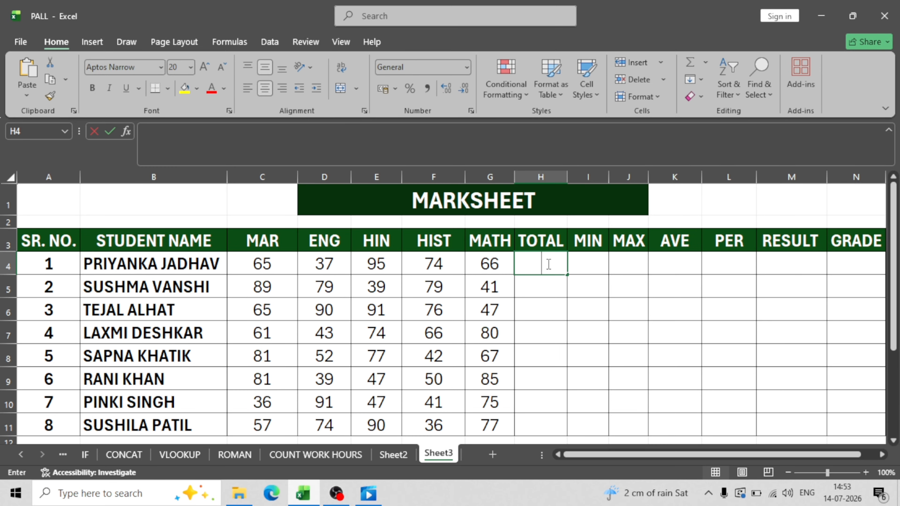
{"action": "type", "text": "=SUM"}
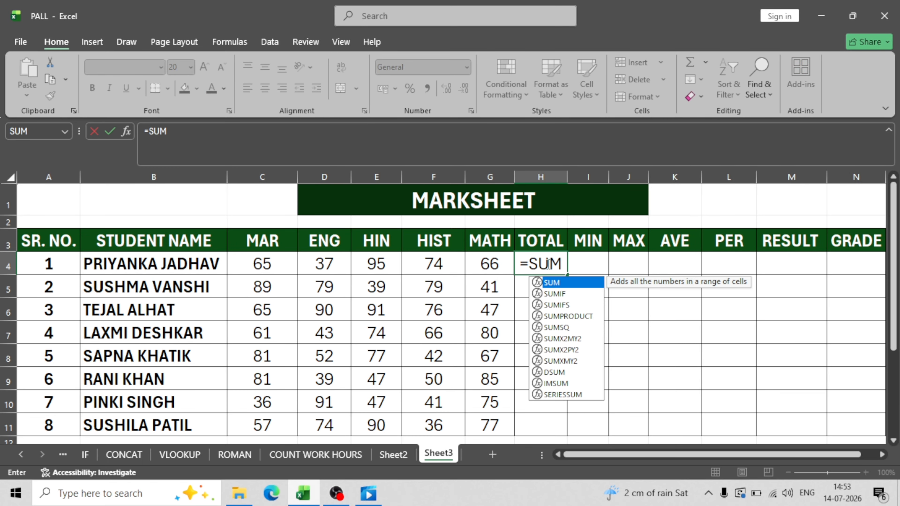
{"action": "type", "text": "("}
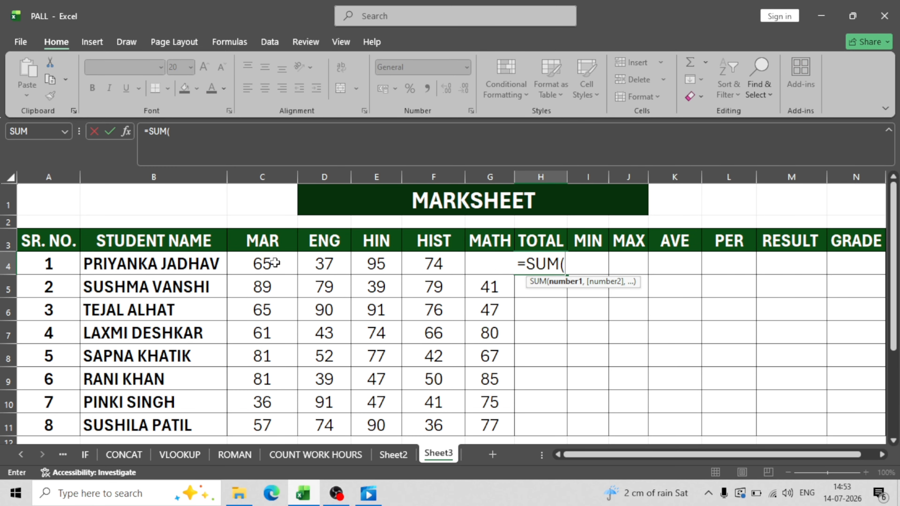
{"action": "left_click_drag", "start_coordinate": [282, 262], "coordinate": [477, 270]}
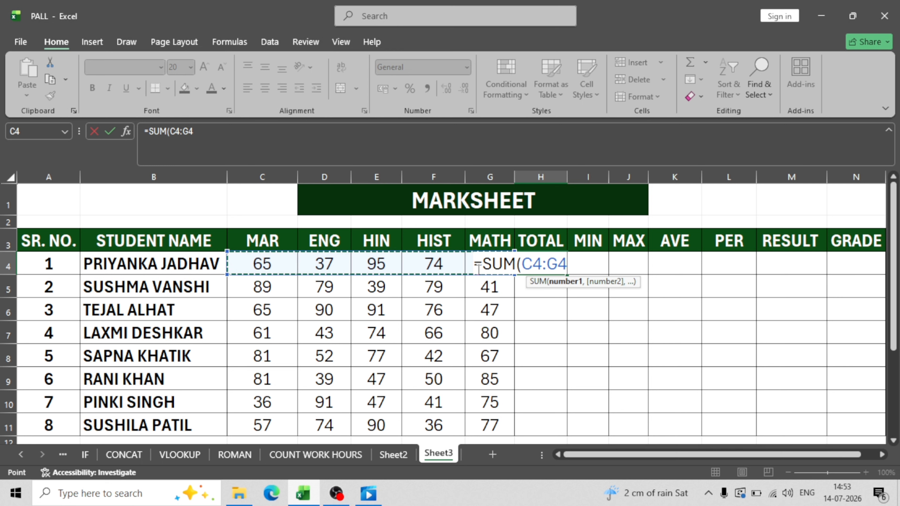
{"action": "type", "text": ")"}
{"action": "key", "text": "Return"}
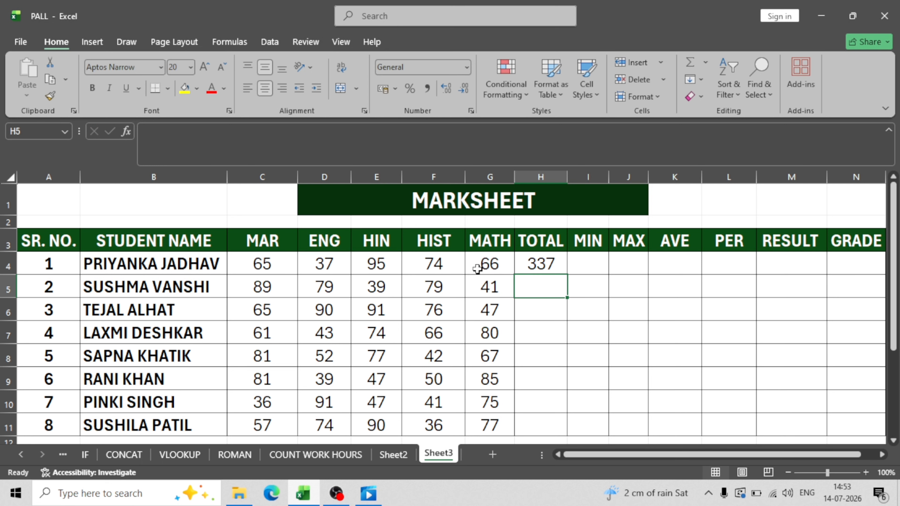
{"action": "left_click", "coordinate": [562, 267]}
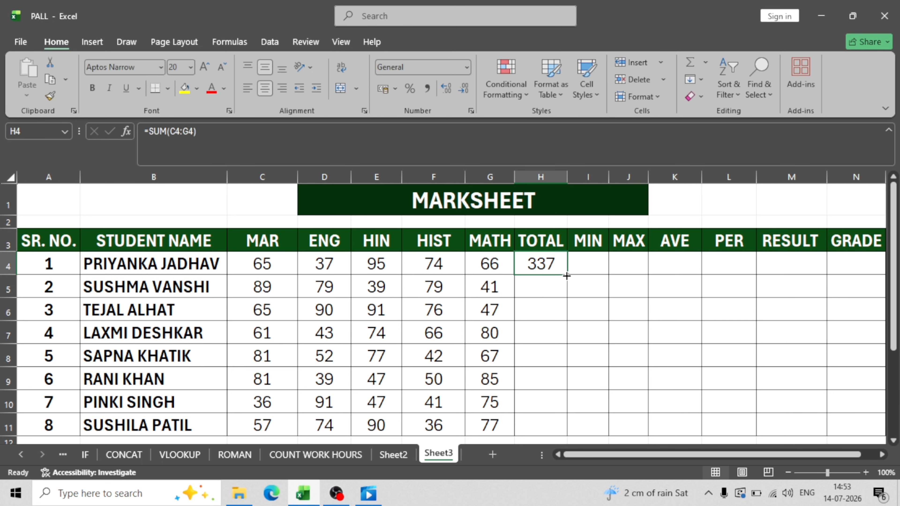
{"action": "left_click_drag", "start_coordinate": [566, 276], "coordinate": [552, 435]}
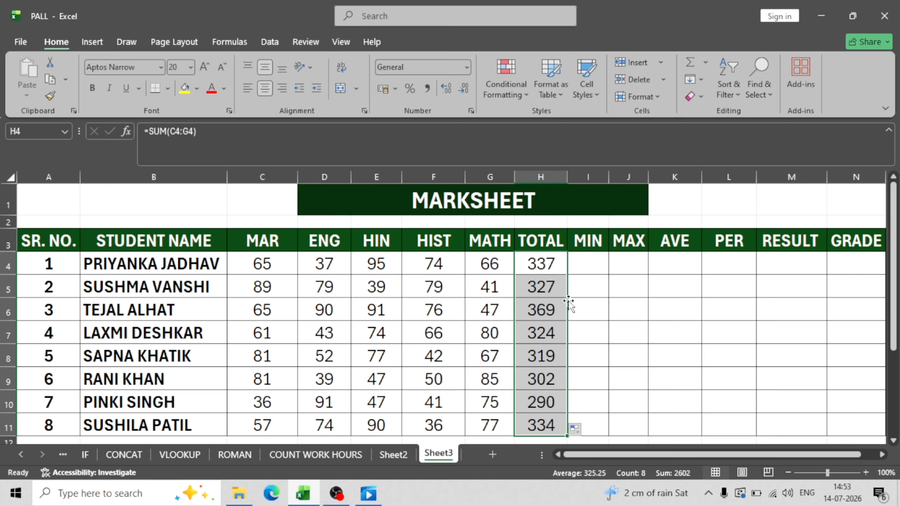
{"action": "left_click", "coordinate": [590, 264]}
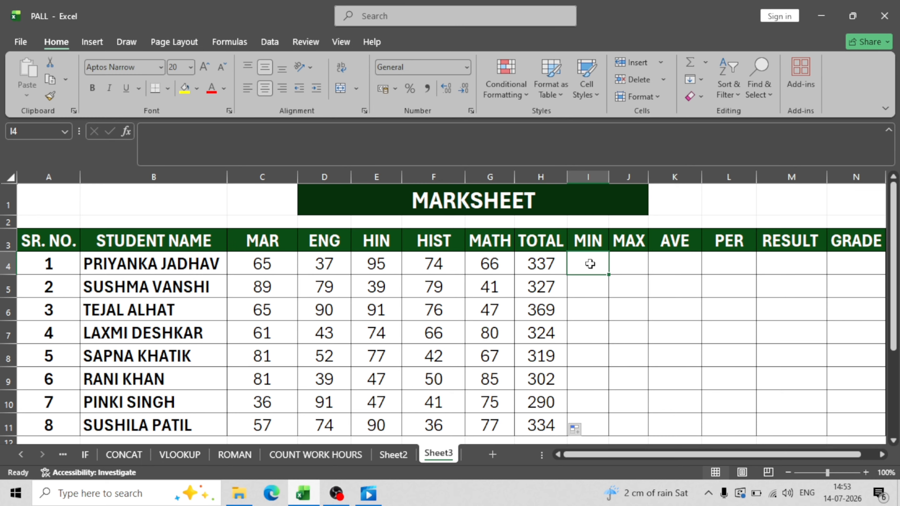
{"action": "type", "text": "=MIN"}
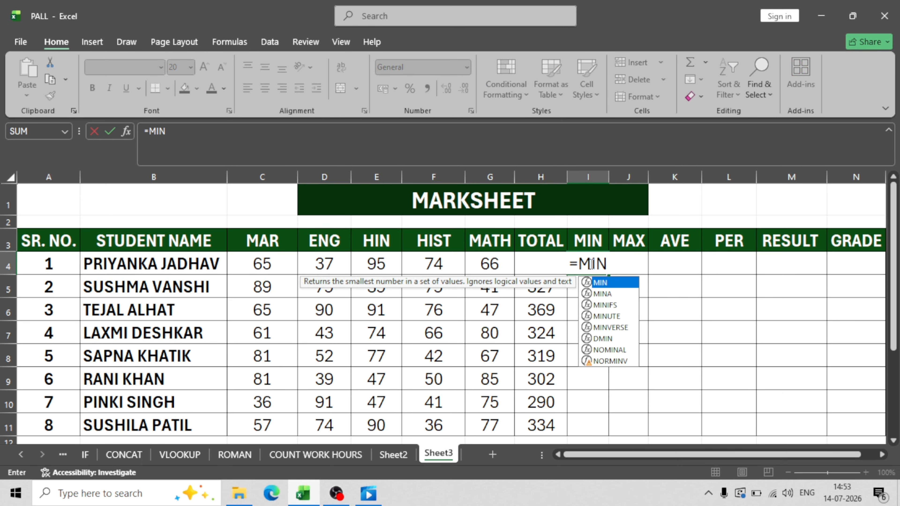
{"action": "key", "text": "shift+Return"}
{"action": "type", "text": "("}
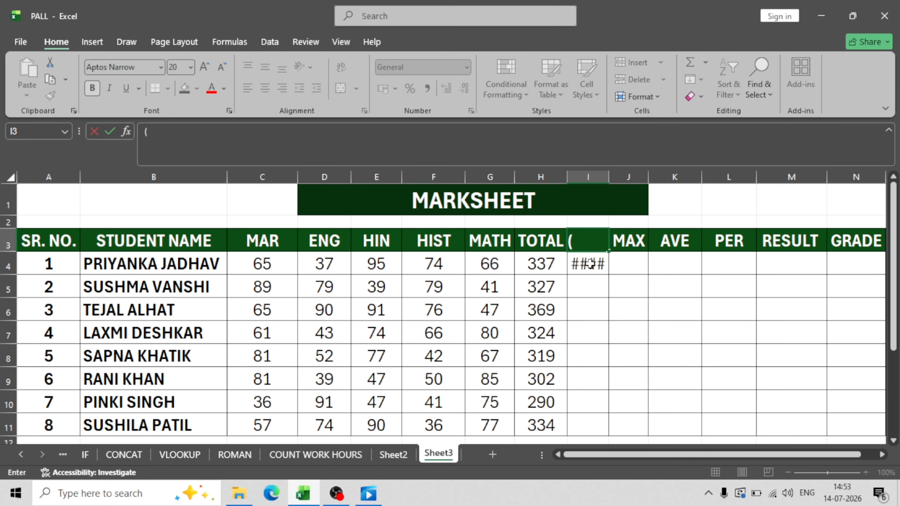
{"action": "left_click", "coordinate": [611, 280]}
{"action": "left_click", "coordinate": [593, 269]}
{"action": "key", "text": "ctrl+z"}
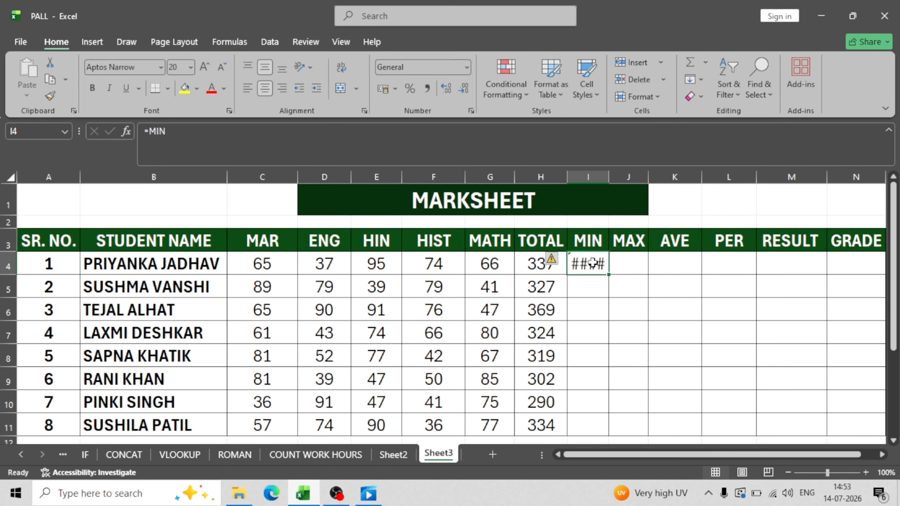
{"action": "key", "text": "BackSpace"}
- Calculate the MIN column with =MIN(C4:G4) in I4 and fill the formula down to I11
{"action": "type", "text": "="}
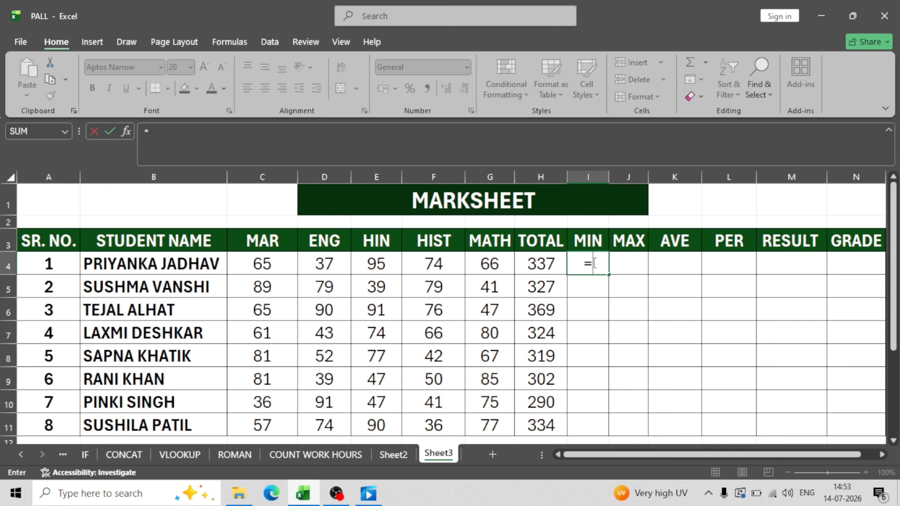
{"action": "type", "text": "MIN("}
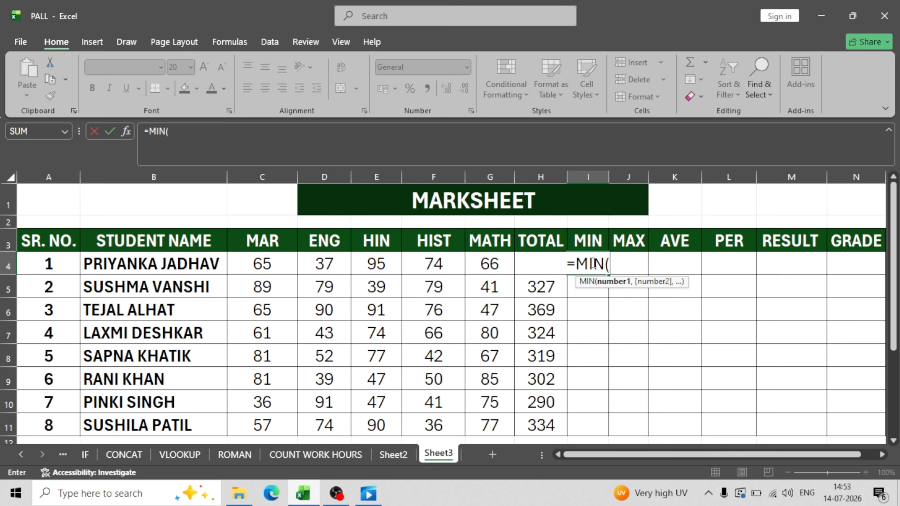
{"action": "left_click_drag", "start_coordinate": [263, 266], "coordinate": [498, 261]}
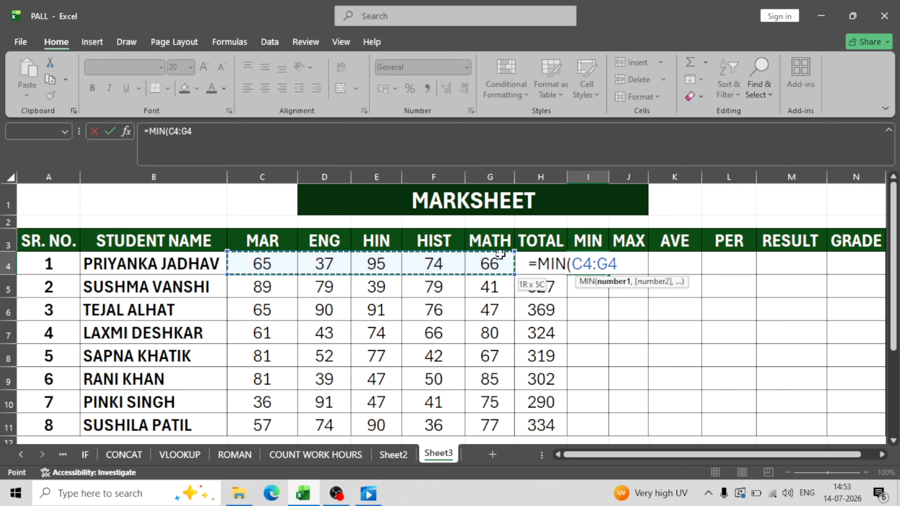
{"action": "type", "text": ")"}
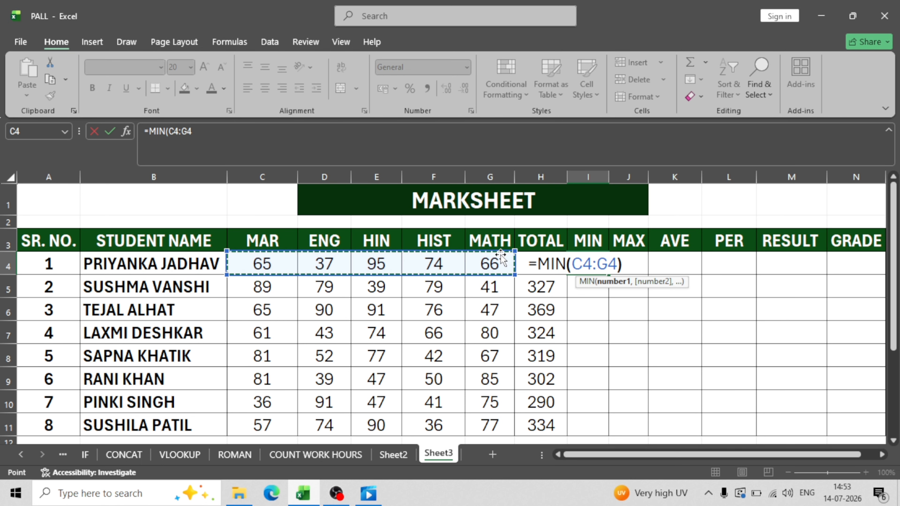
{"action": "key", "text": "Return"}
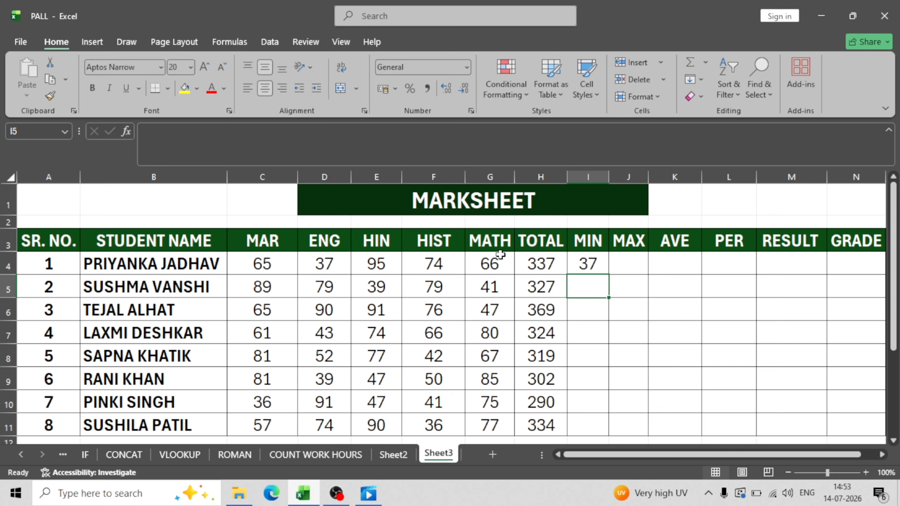
{"action": "left_click", "coordinate": [582, 263]}
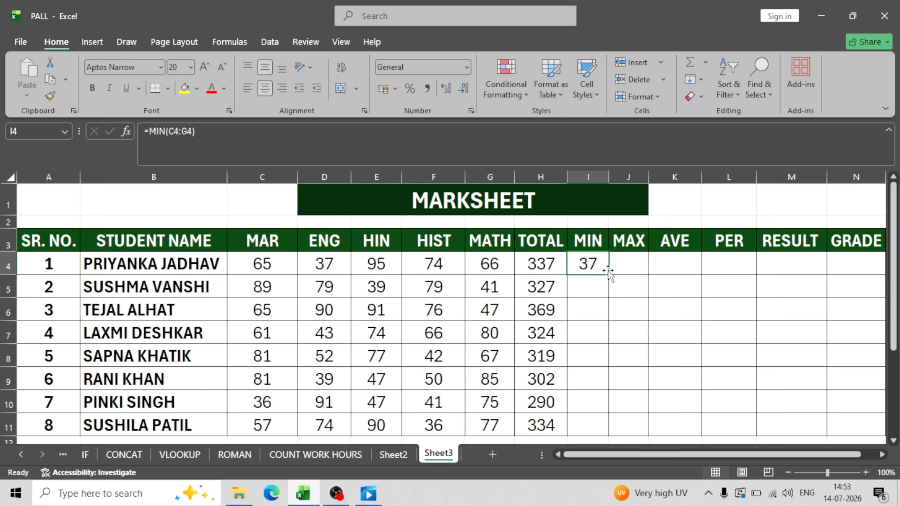
{"action": "left_click_drag", "start_coordinate": [609, 275], "coordinate": [602, 429]}
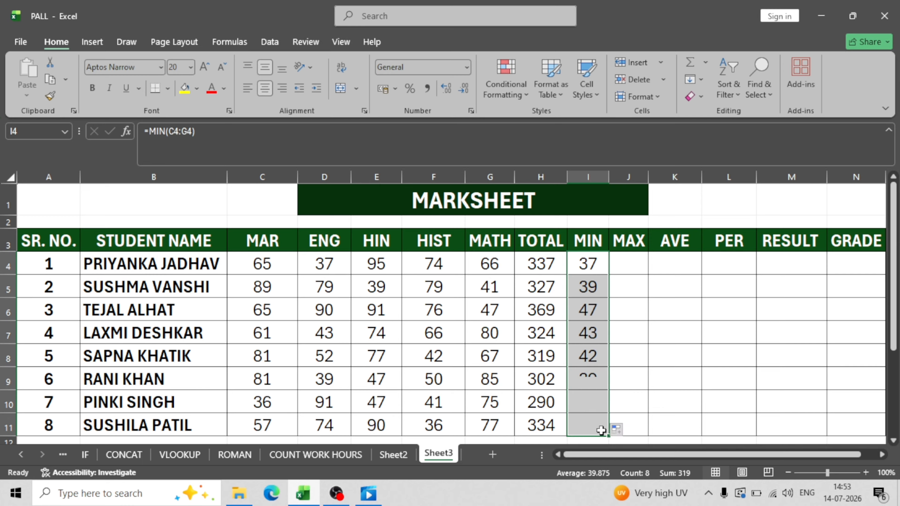
- Calculate the MAX column with =MAX(C4:G4) in J4 and fill the formula down to J11
{"action": "left_click", "coordinate": [632, 256]}
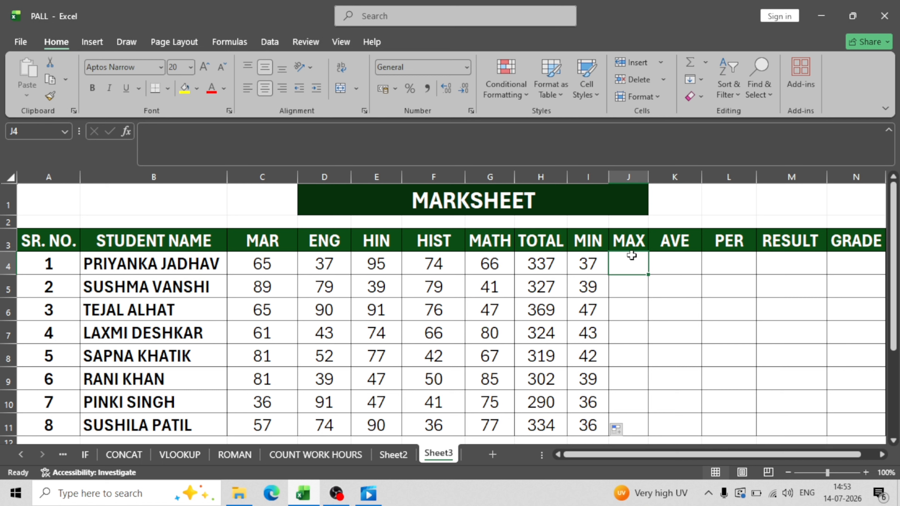
{"action": "type", "text": "=MAX"}
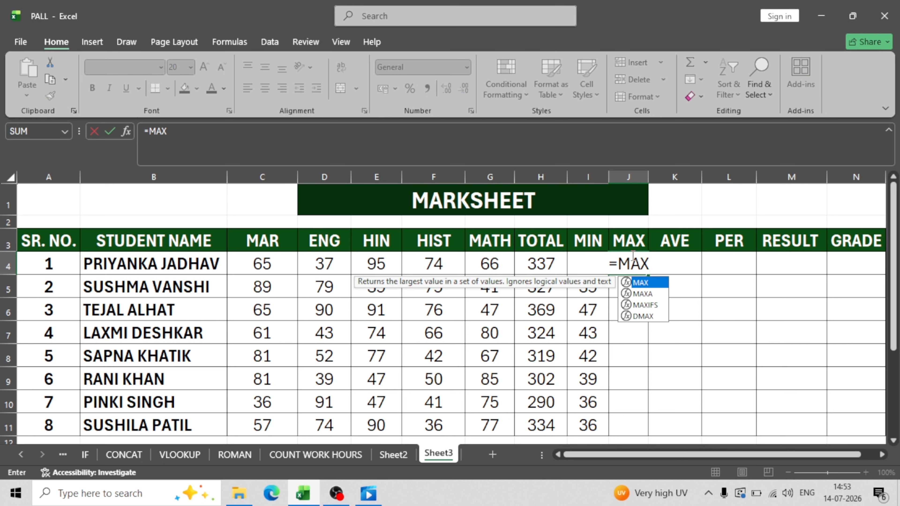
{"action": "type", "text": "("}
{"action": "left_click_drag", "start_coordinate": [261, 260], "coordinate": [496, 261]}
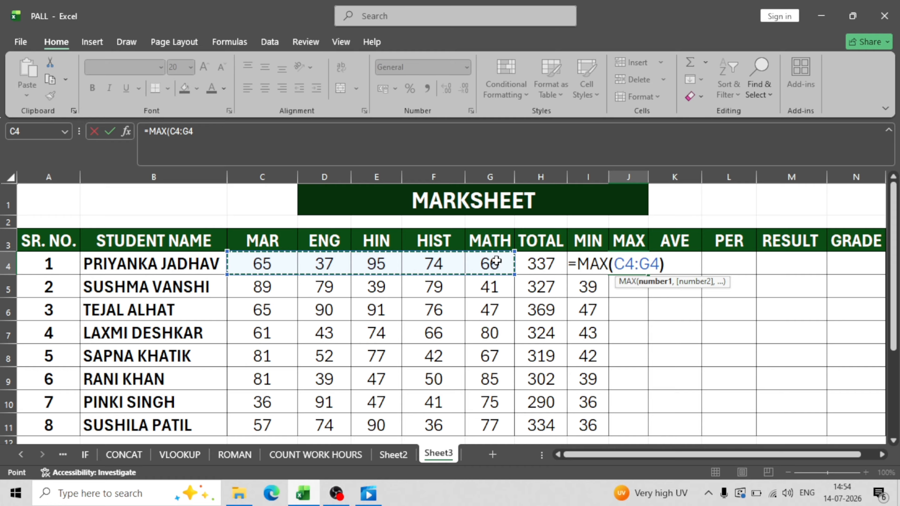
{"action": "key", "text": "Return"}
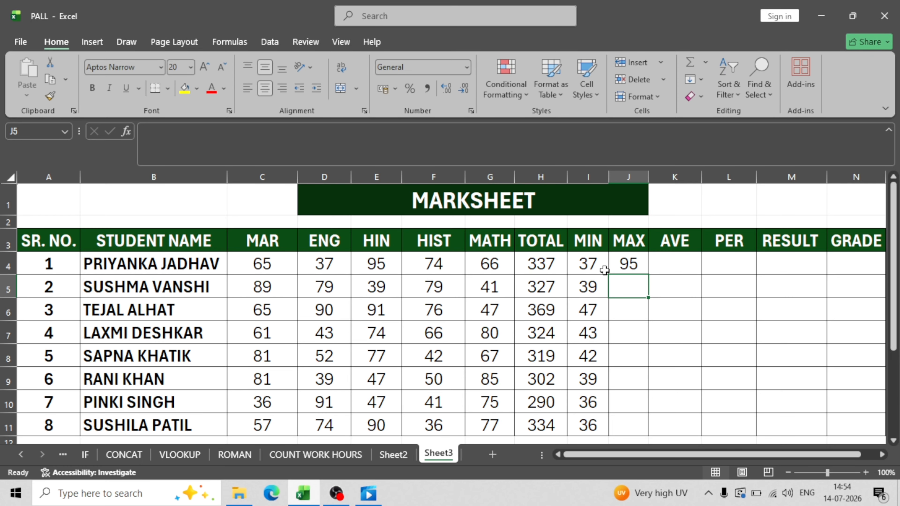
{"action": "left_click", "coordinate": [636, 266]}
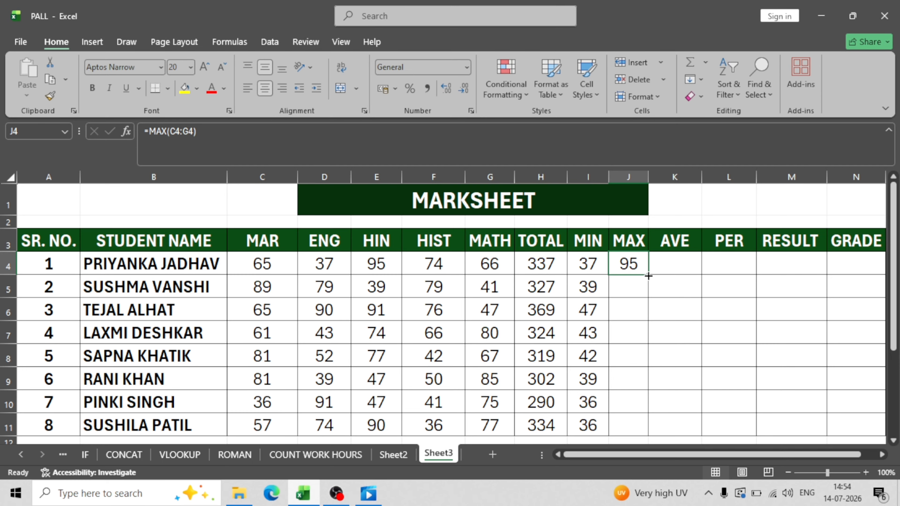
{"action": "left_click_drag", "start_coordinate": [649, 276], "coordinate": [642, 390]}
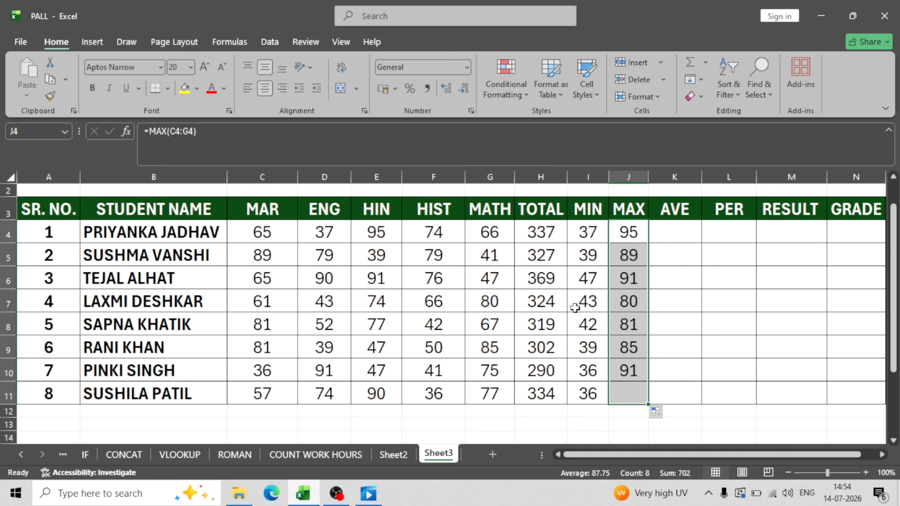
- Calculate the AVE column with =AVERAGE(C4:G4) in K4 and fill the formula down to K11
{"action": "left_click", "coordinate": [660, 227]}
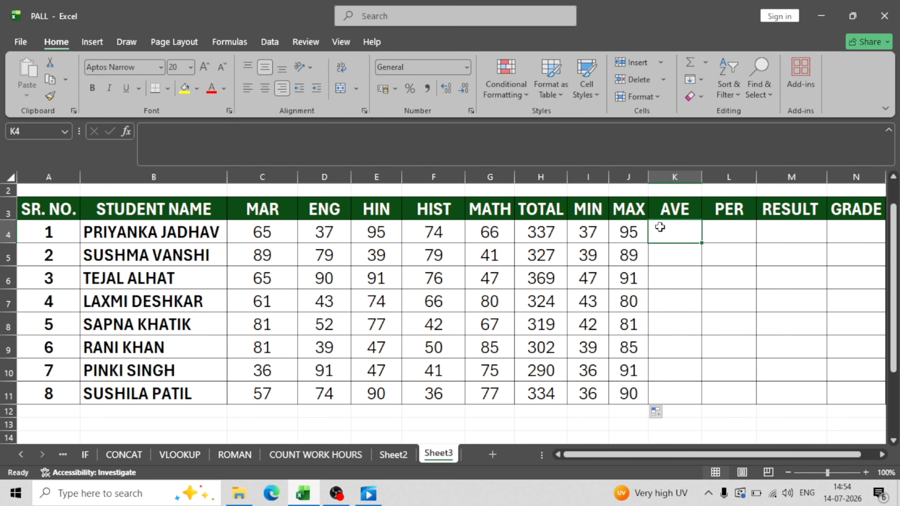
{"action": "type", "text": "=AVERAGE"}
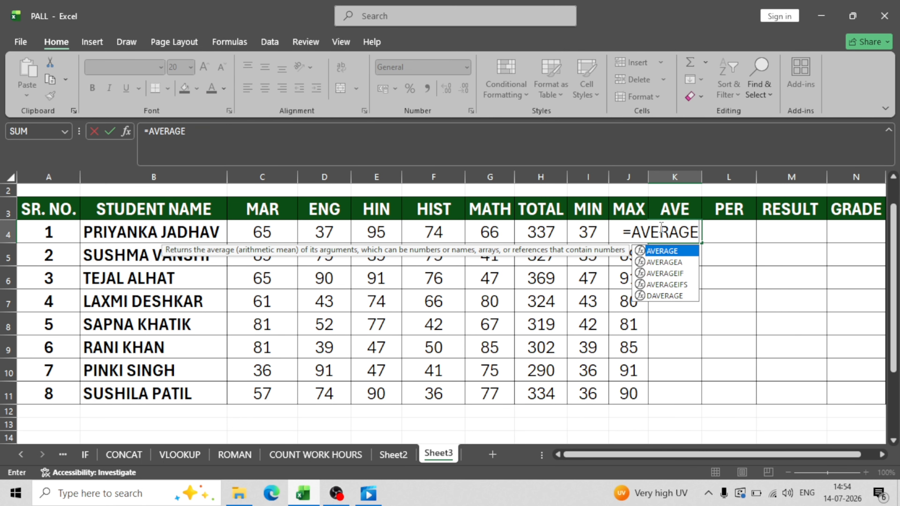
{"action": "double_click", "coordinate": [662, 252]}
{"action": "left_click", "coordinate": [244, 237]}
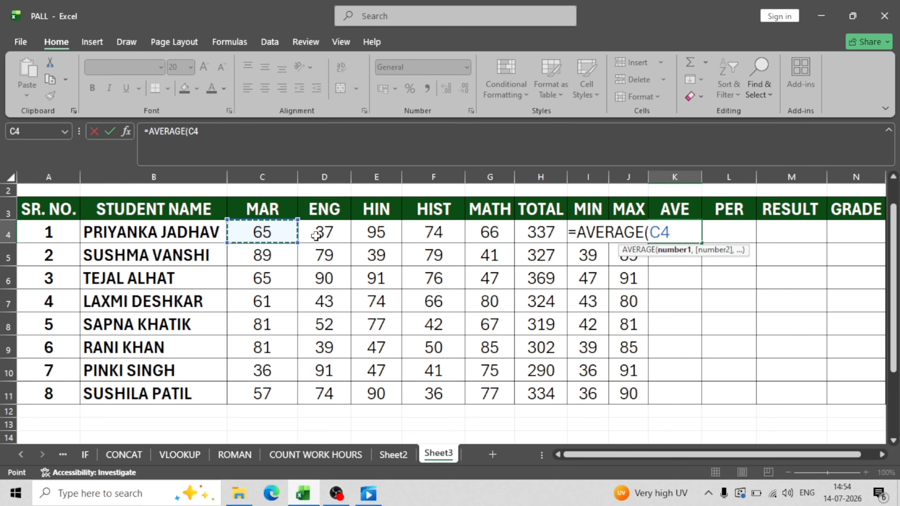
{"action": "left_click_drag", "start_coordinate": [316, 237], "coordinate": [496, 227]}
{"action": "type", "text": ")"}
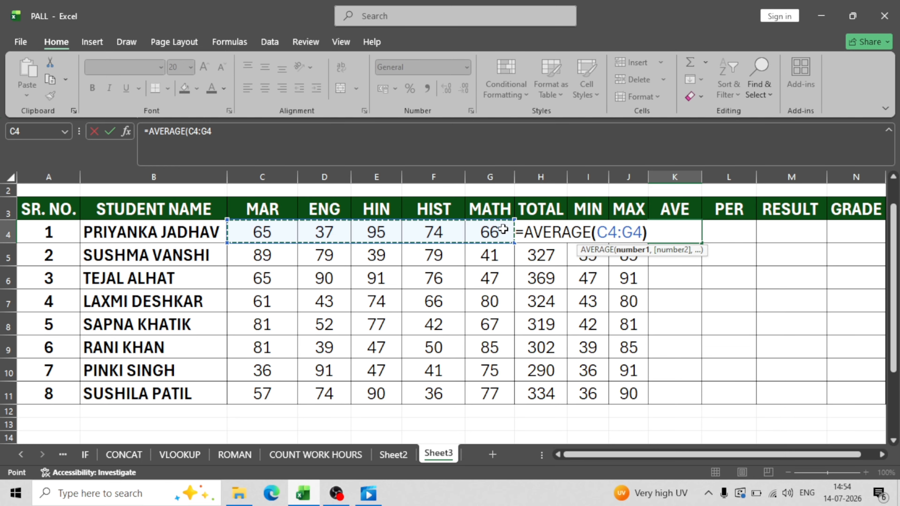
{"action": "key", "text": "Return"}
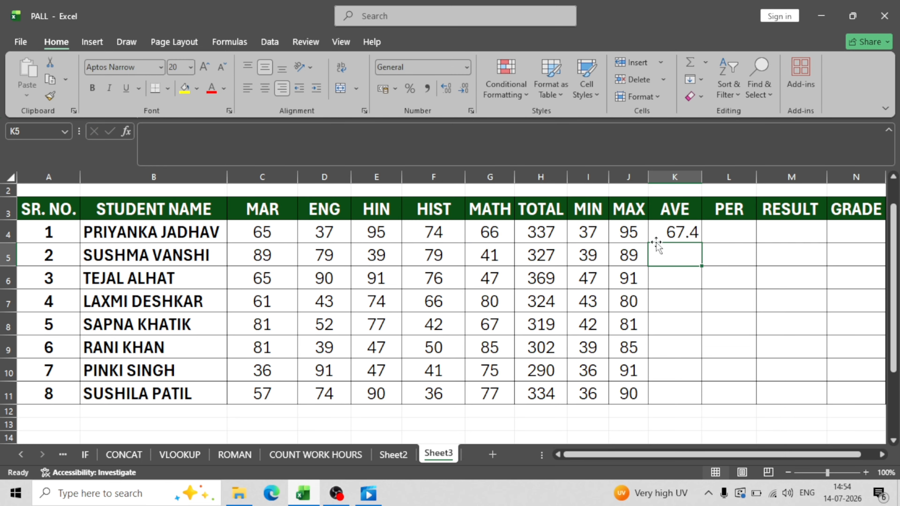
{"action": "left_click", "coordinate": [683, 230]}
{"action": "left_click_drag", "start_coordinate": [702, 243], "coordinate": [694, 398]}
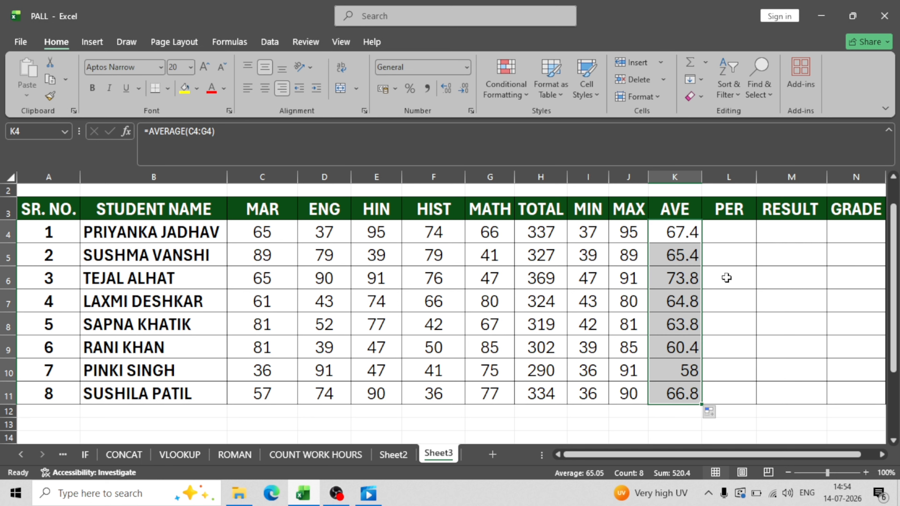
- Calculate the PER column with =H4/500*100 in L4 and fill the formula down to L11
{"action": "left_click", "coordinate": [738, 238]}
{"action": "type", "text": "="}
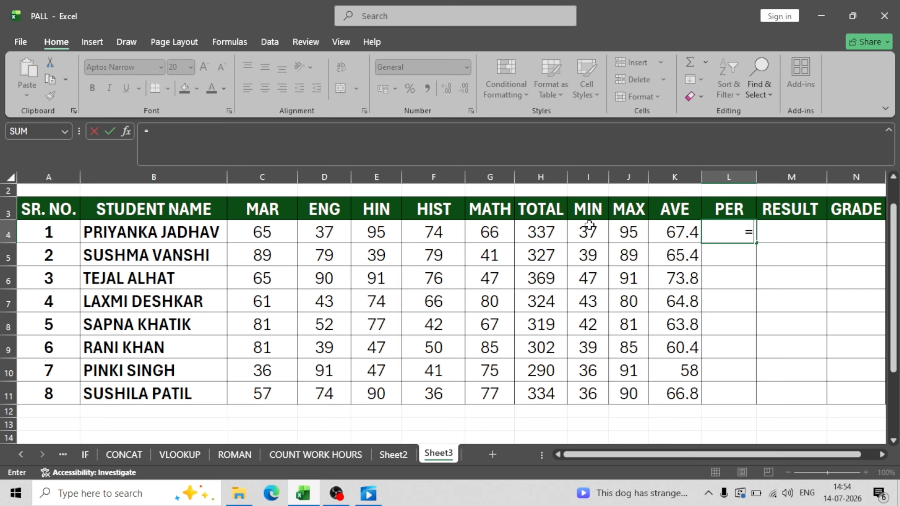
{"action": "left_click", "coordinate": [551, 230]}
{"action": "type", "text": "/"}
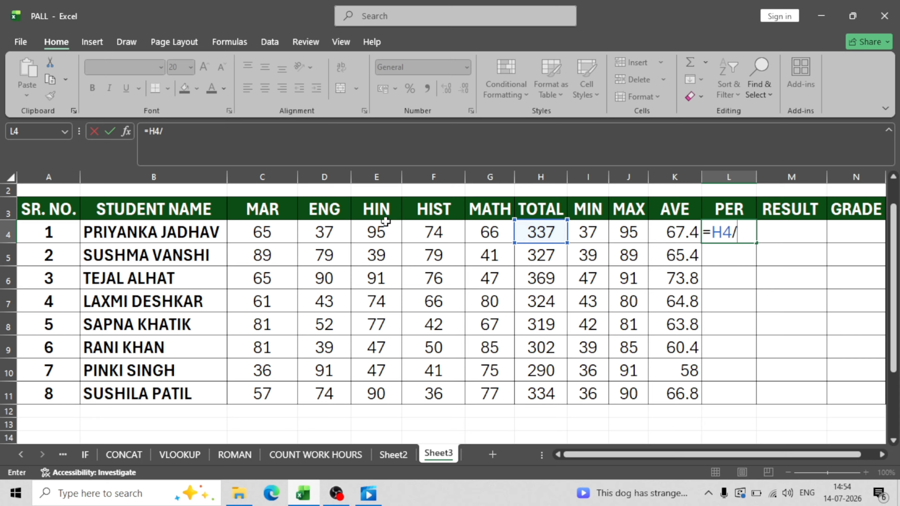
{"action": "type", "text": "500"}
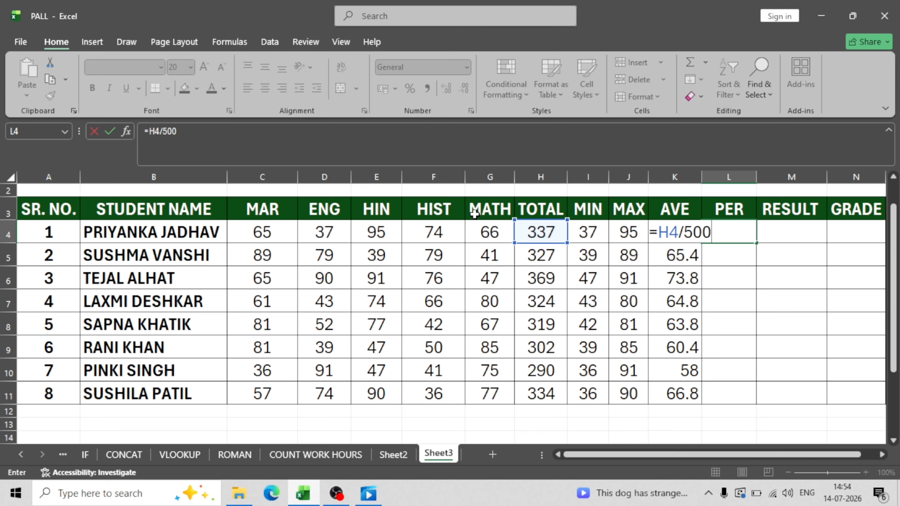
{"action": "type", "text": "*100"}
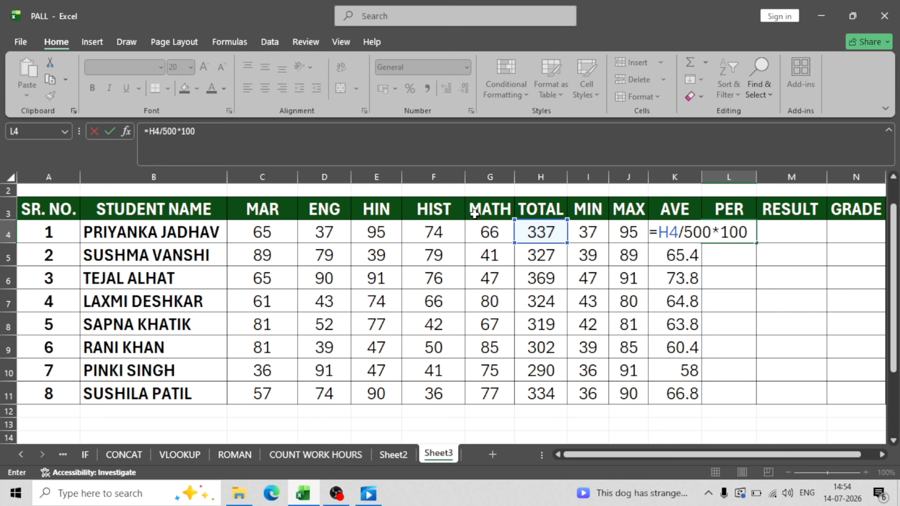
{"action": "key", "text": "Return"}
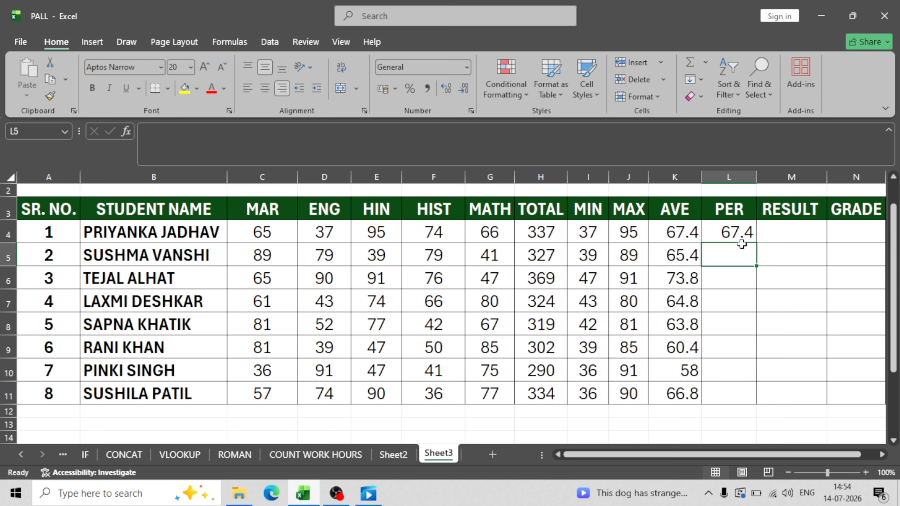
{"action": "left_click", "coordinate": [738, 236]}
{"action": "left_click_drag", "start_coordinate": [756, 245], "coordinate": [742, 410]}
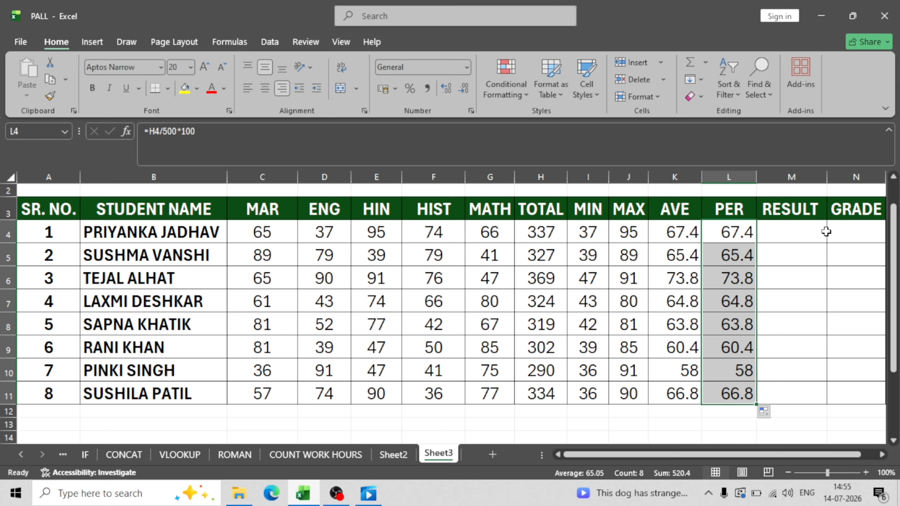
- Begin the RESULT formula in M4 as =IF(OR(C4<35,D4<35,E4<35,F4<35,G4<35), testing every subject mark against 35
{"action": "left_click", "coordinate": [775, 238]}
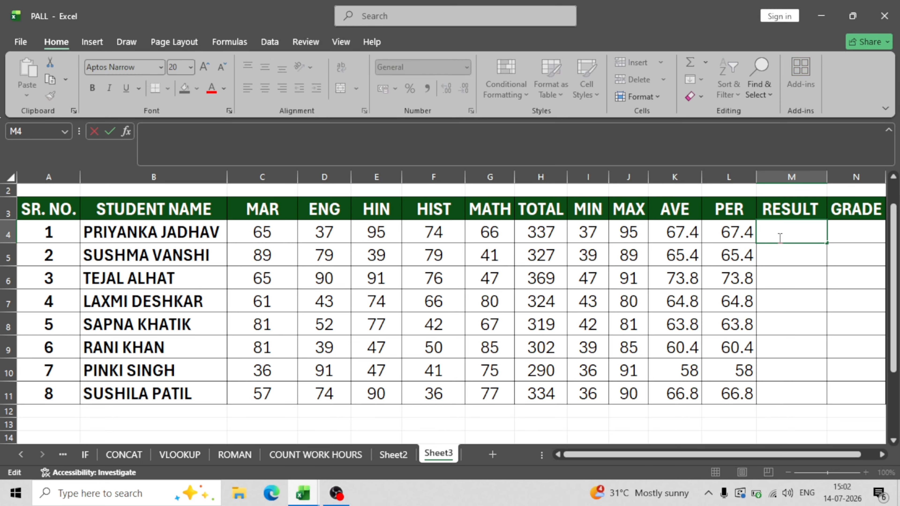
{"action": "type", "text": "="}
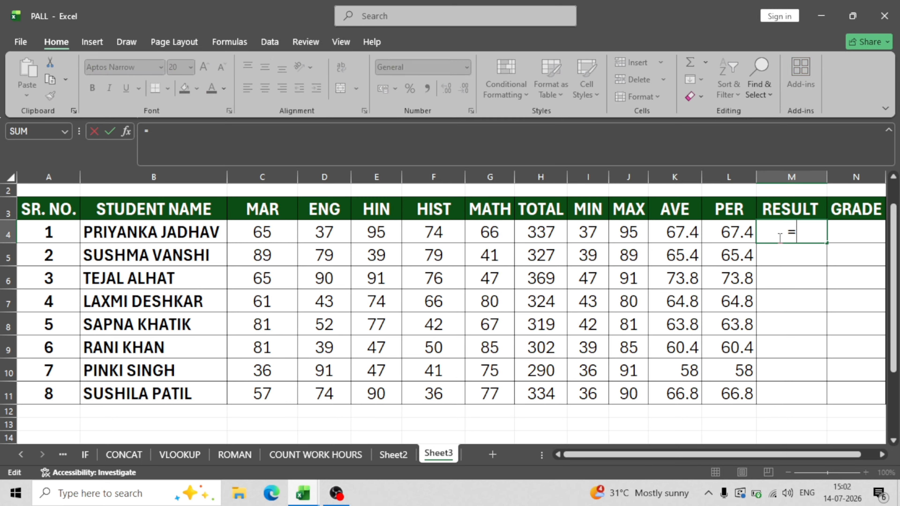
{"action": "type", "text": "IF(O"}
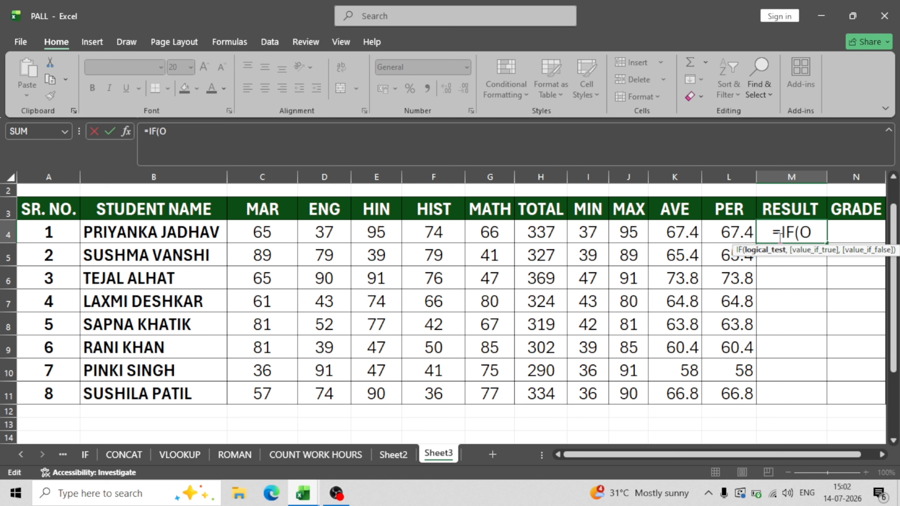
{"action": "type", "text": "R("}
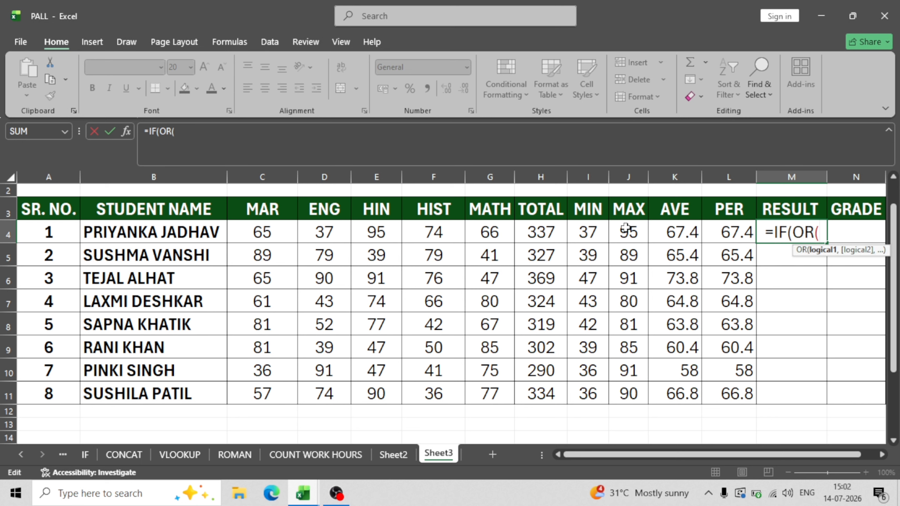
{"action": "left_click", "coordinate": [287, 229]}
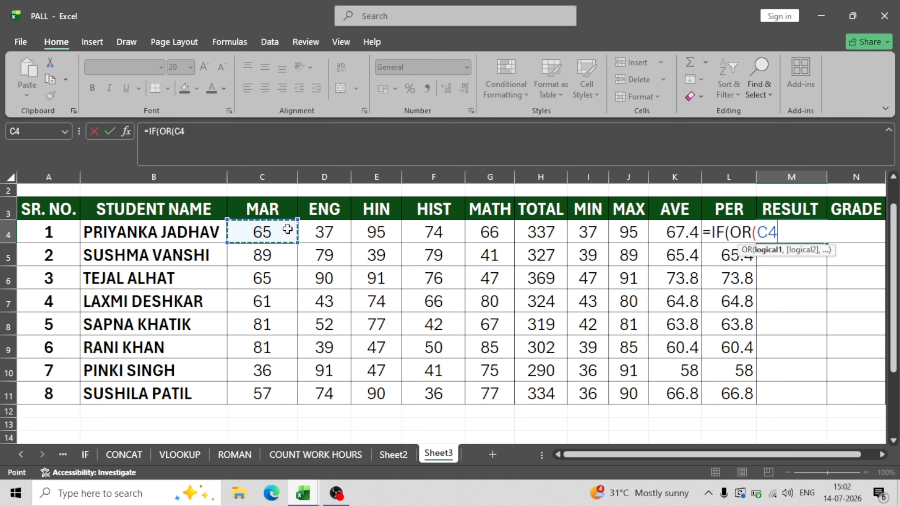
{"action": "type", "text": "<35,"}
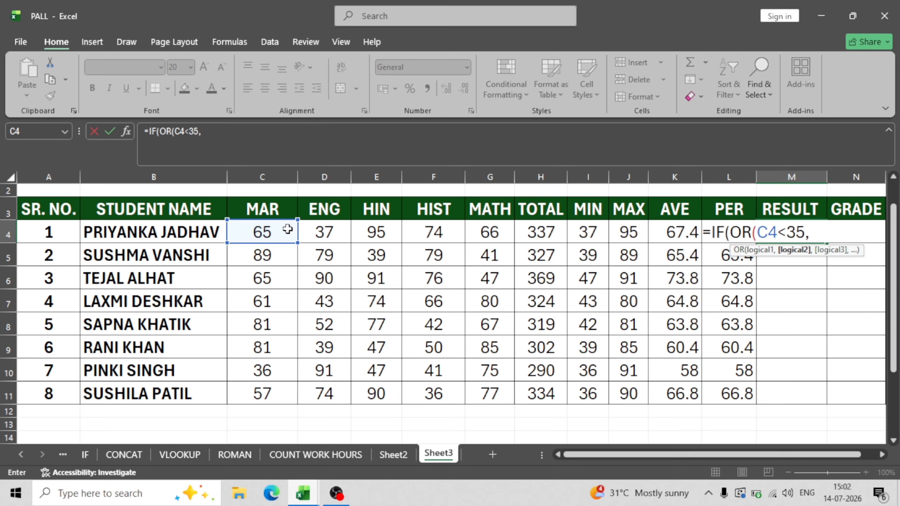
{"action": "left_click", "coordinate": [329, 233]}
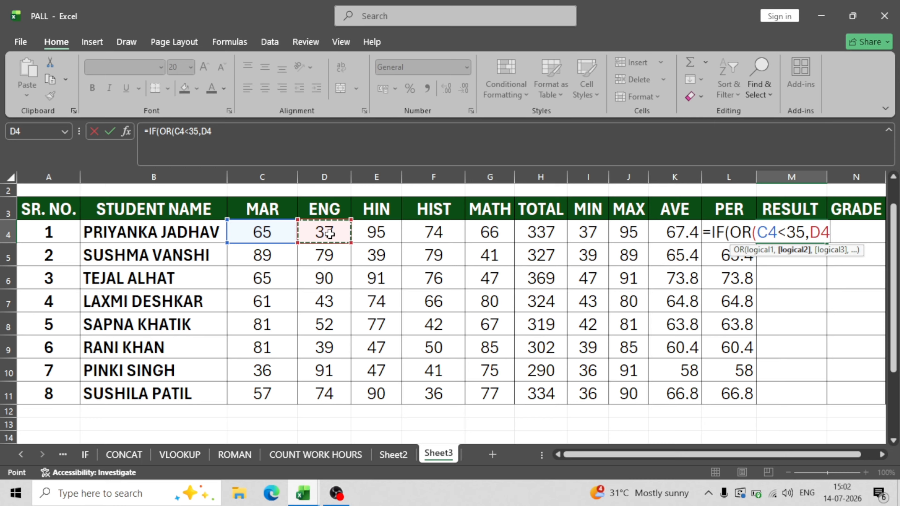
{"action": "type", "text": "<35,"}
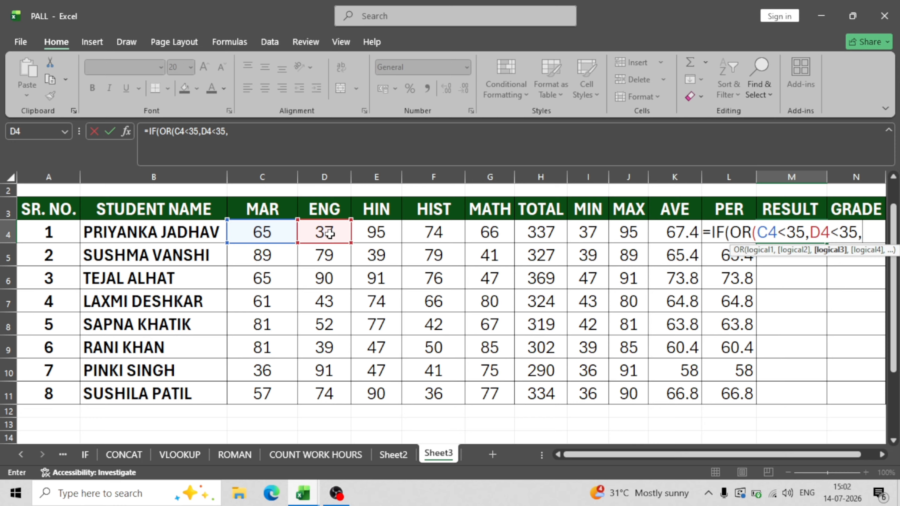
{"action": "left_click", "coordinate": [371, 233]}
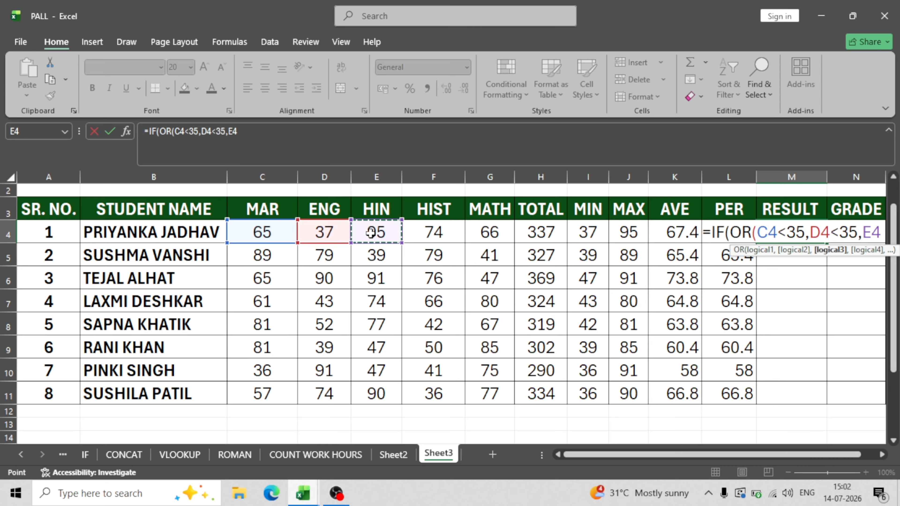
{"action": "type", "text": "<35,"}
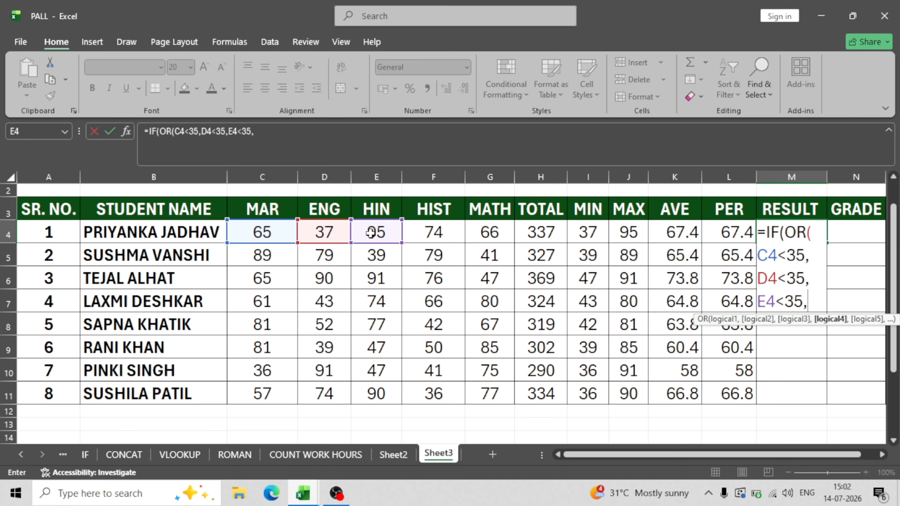
{"action": "left_click", "coordinate": [432, 226]}
{"action": "type", "text": "<35"}
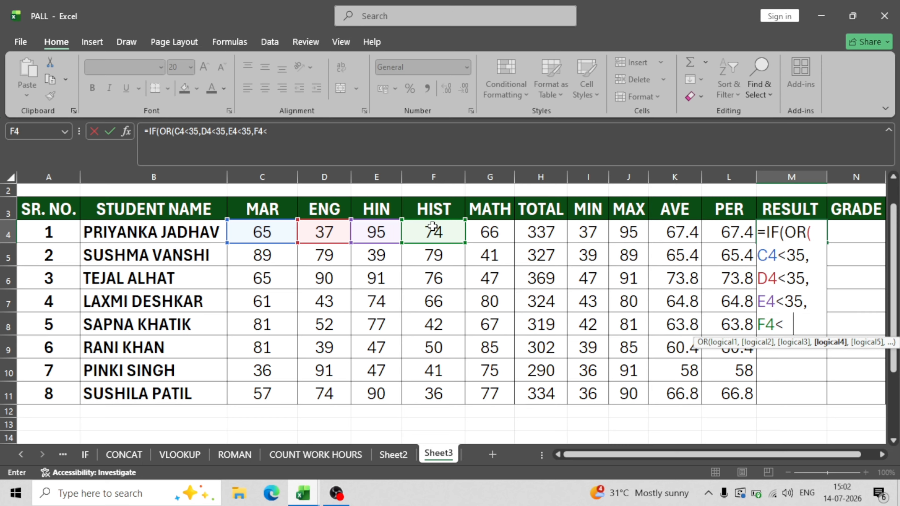
{"action": "type", "text": ","}
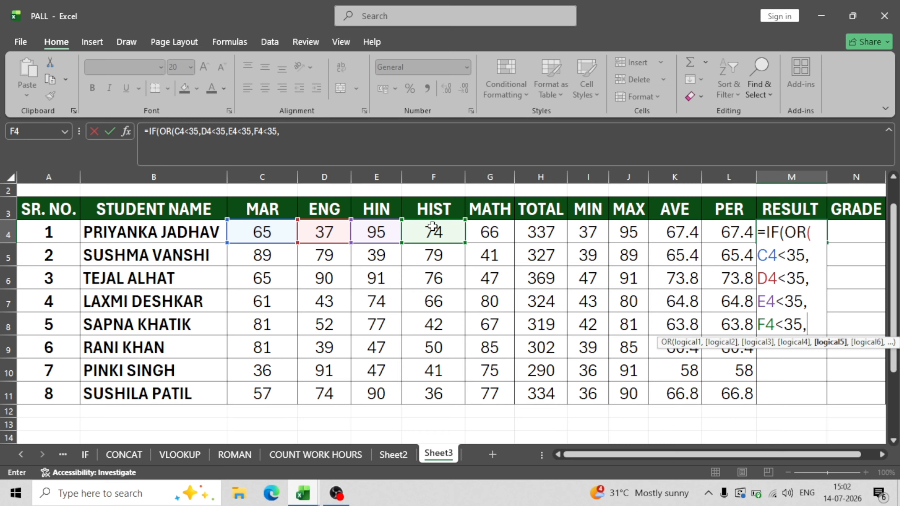
{"action": "left_click", "coordinate": [517, 235]}
{"action": "left_click", "coordinate": [505, 233]}
{"action": "type", "text": "<35"}
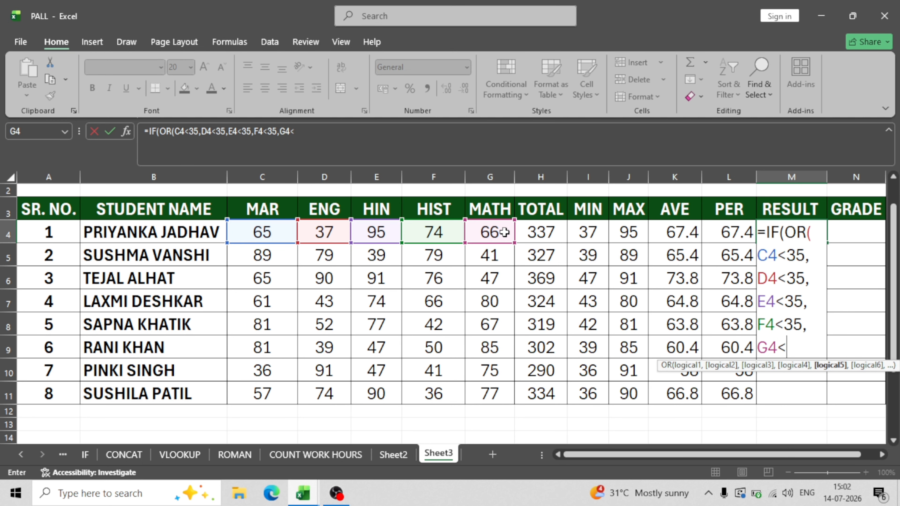
{"action": "type", "text": ")"}
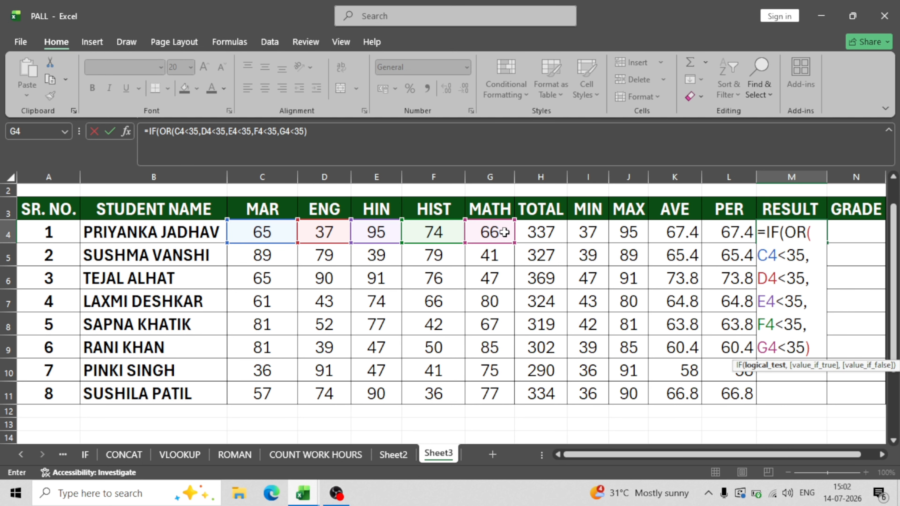
- Complete the M4 formula with "FAIL" as the true value and "PASS" as the false value, and fill it down to M11
{"action": "type", "text": "\"FAIL"}
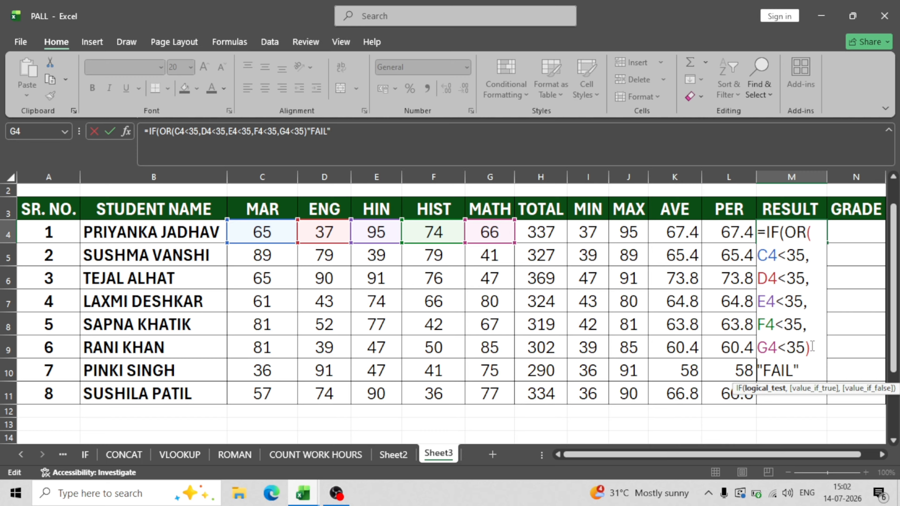
{"action": "type", "text": ",\"FAIL\""}
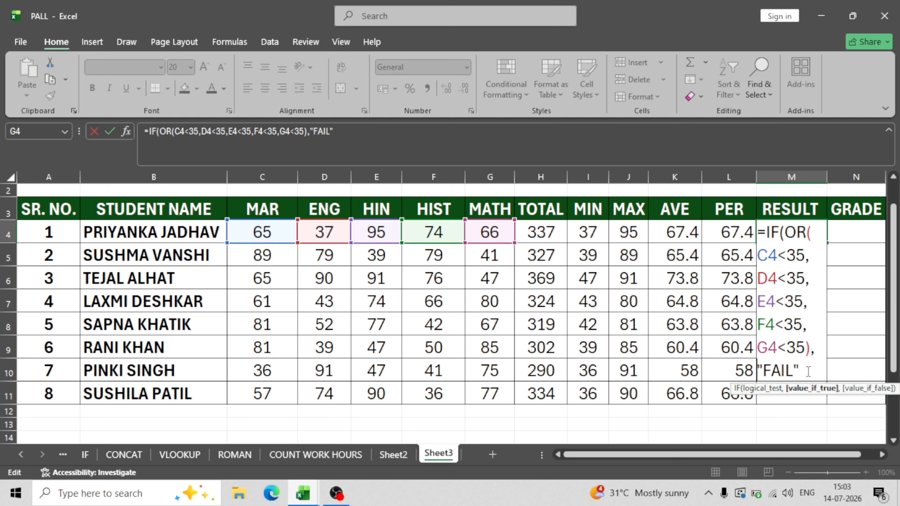
{"action": "type", "text": ","}
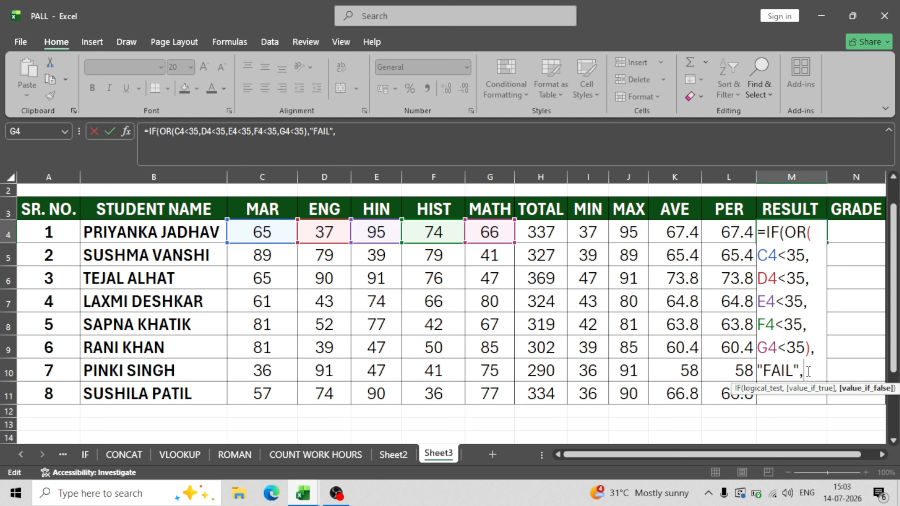
{"action": "type", "text": "\"PASS\""}
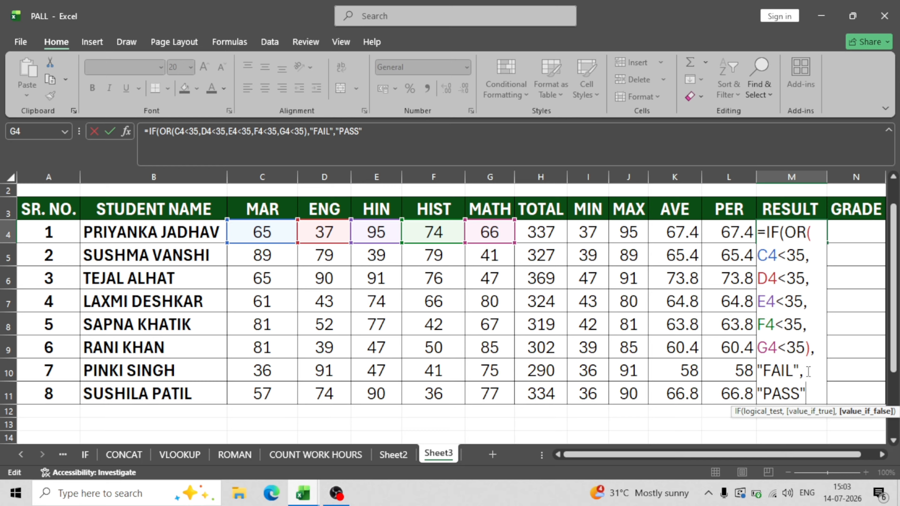
{"action": "type", "text": ")"}
{"action": "key", "text": "Return"}
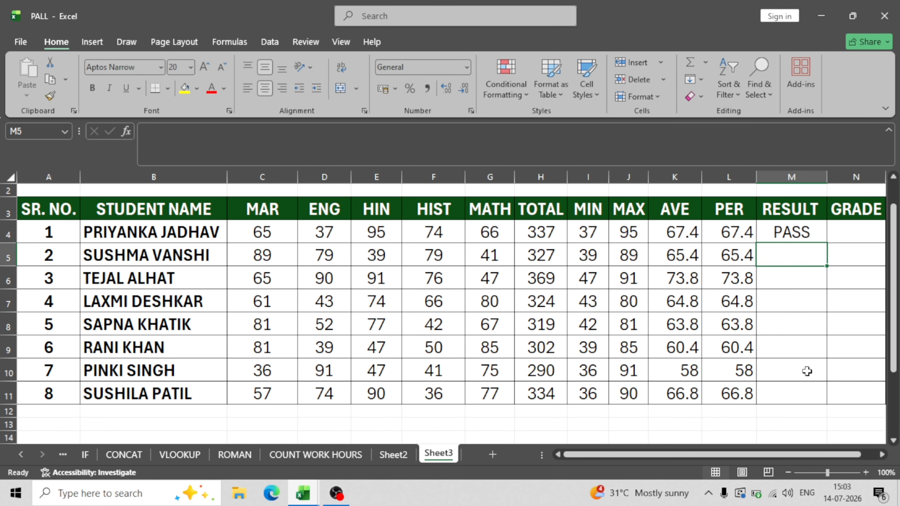
{"action": "left_click", "coordinate": [774, 235]}
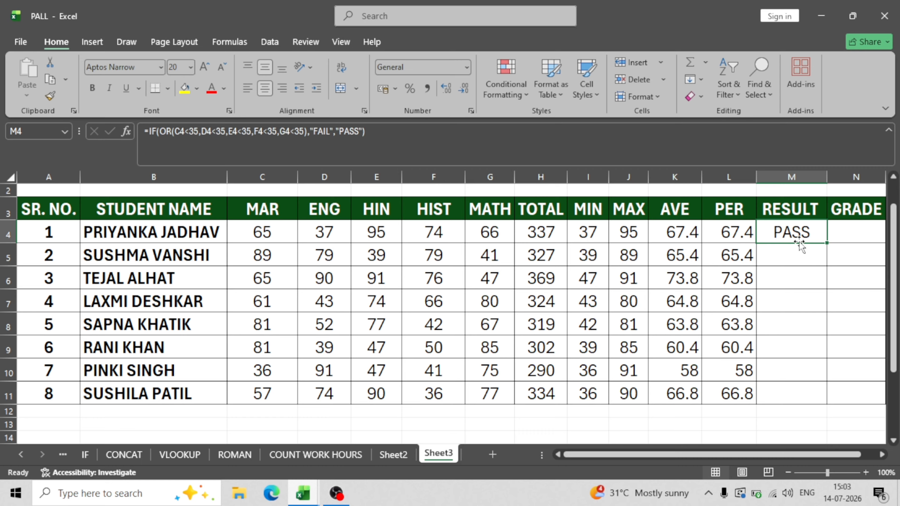
{"action": "left_click_drag", "start_coordinate": [827, 244], "coordinate": [819, 406]}
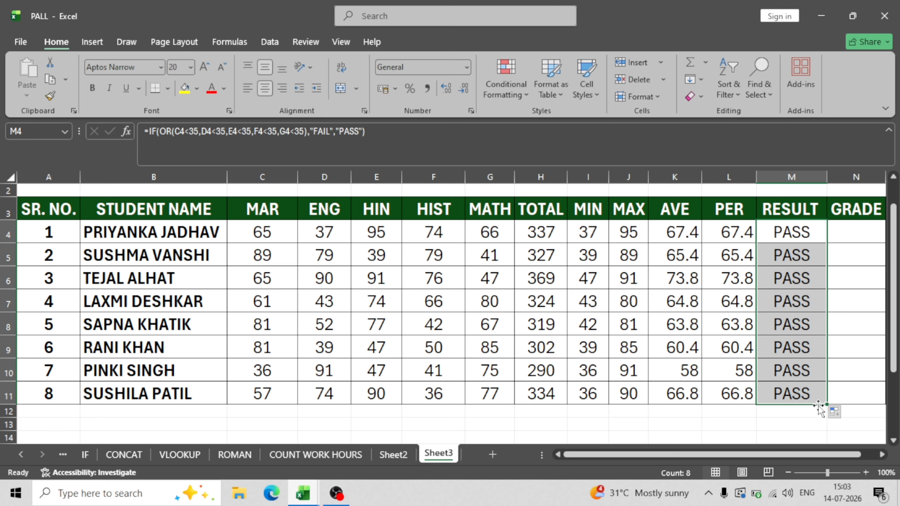
- Begin the GRADE formula in N4 as =IF(L4>75,"A+", based on the student's percentage
{"action": "left_click", "coordinate": [852, 258]}
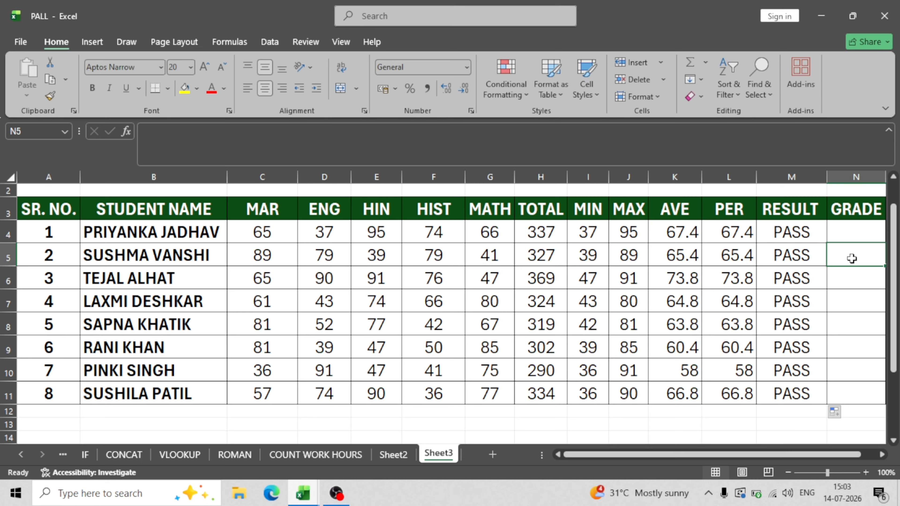
{"action": "left_click", "coordinate": [849, 229]}
{"action": "type", "text": "="}
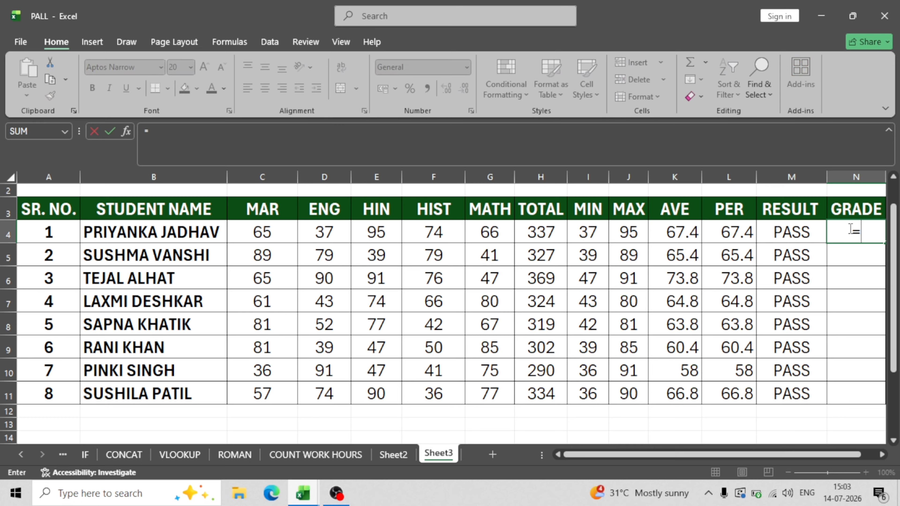
{"action": "type", "text": "IF("}
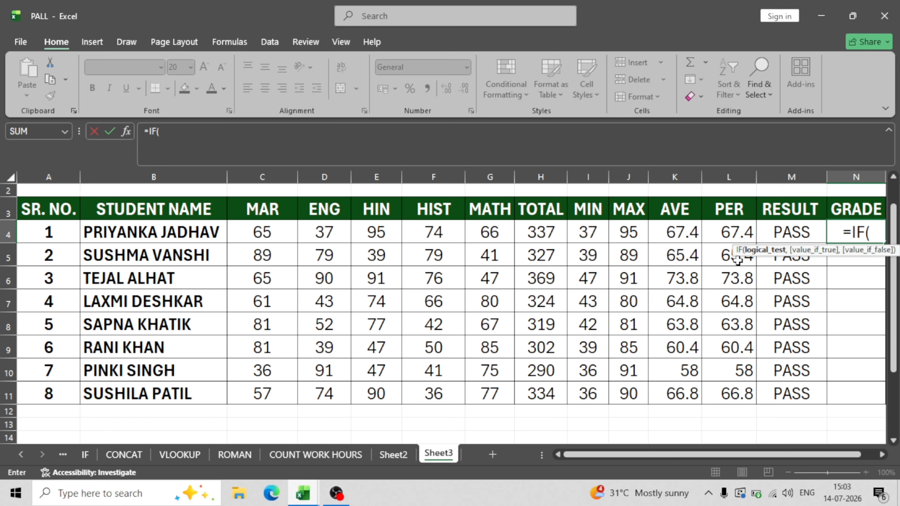
{"action": "left_click", "coordinate": [734, 236]}
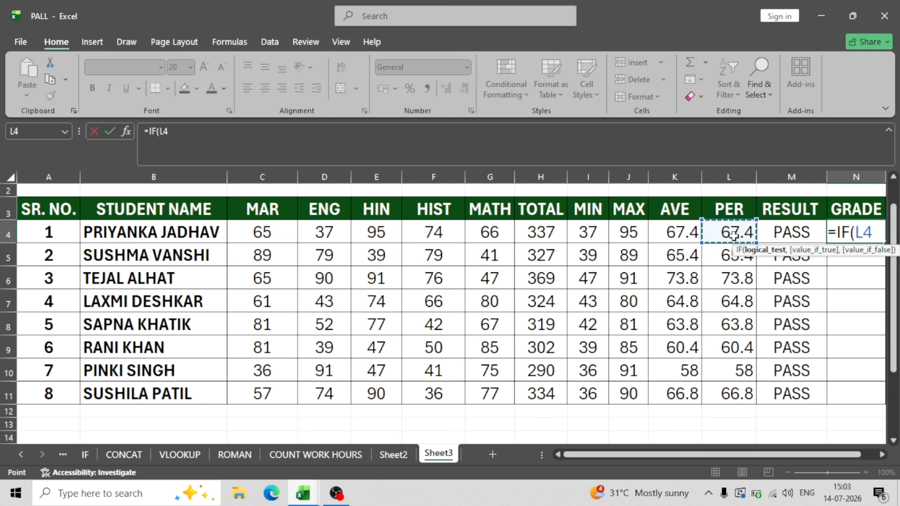
{"action": "type", "text": ">75,"}
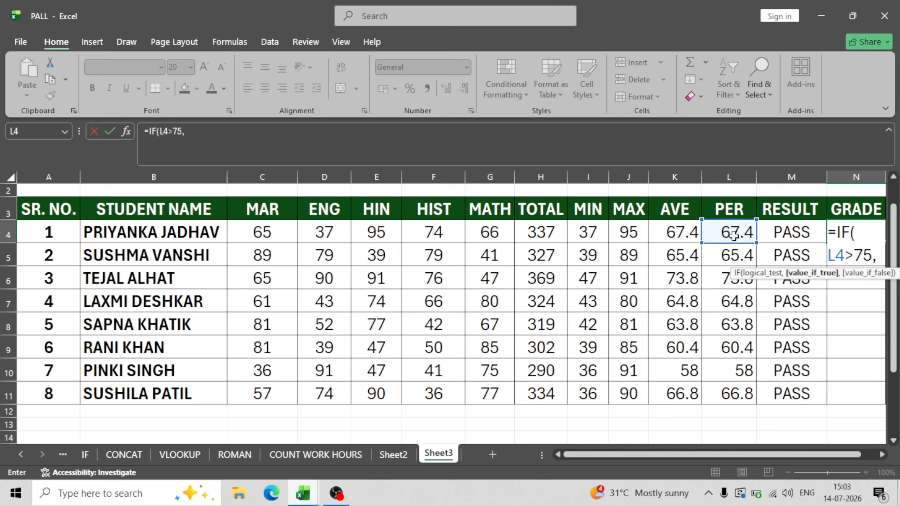
{"action": "type", "text": "\"A"}
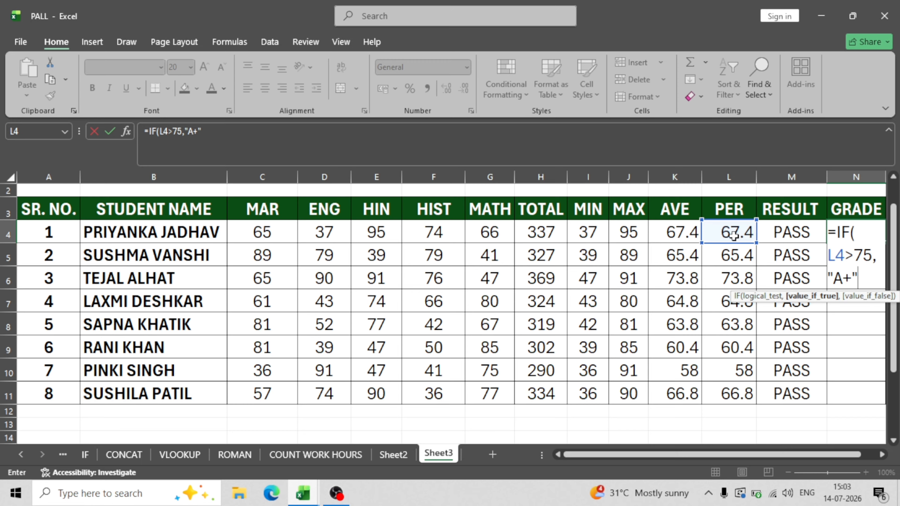
{"action": "type", "text": "+\","}
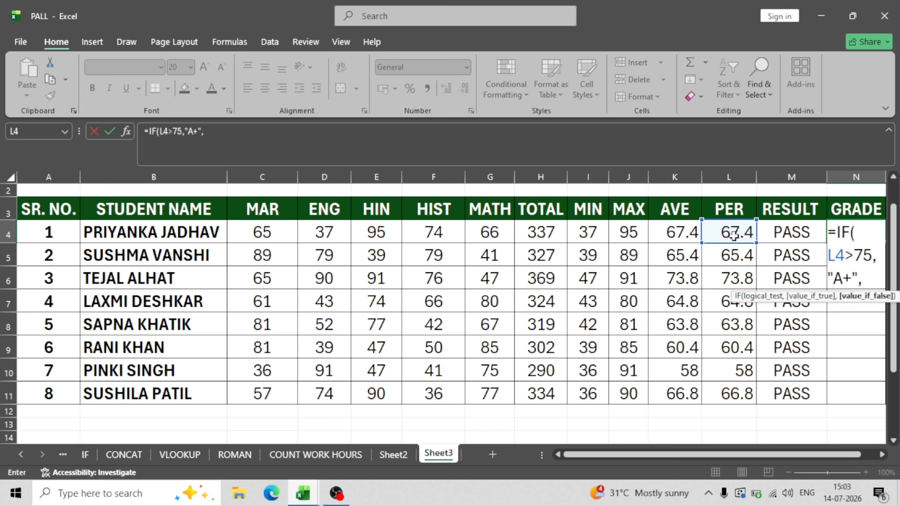
- Nest a second IF in the N4 formula that returns "A" when L4>65
{"action": "type", "text": "IF("}
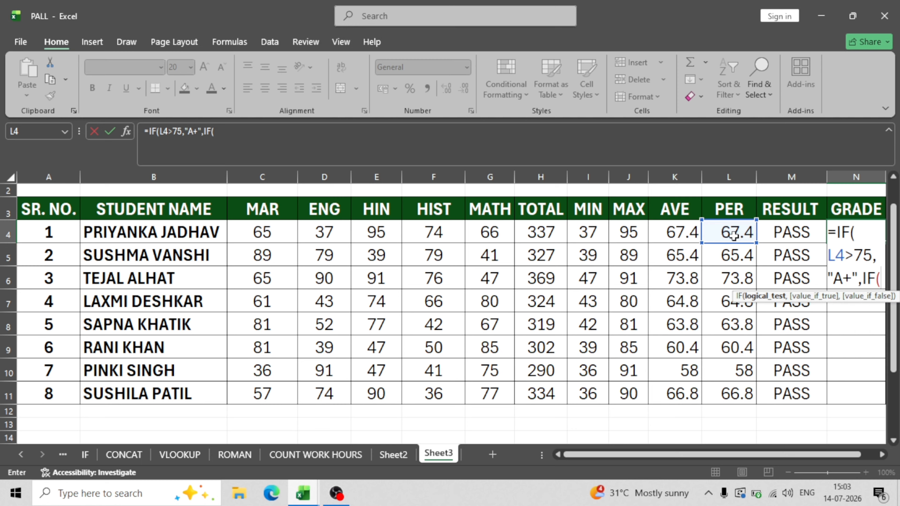
{"action": "left_click", "coordinate": [715, 229]}
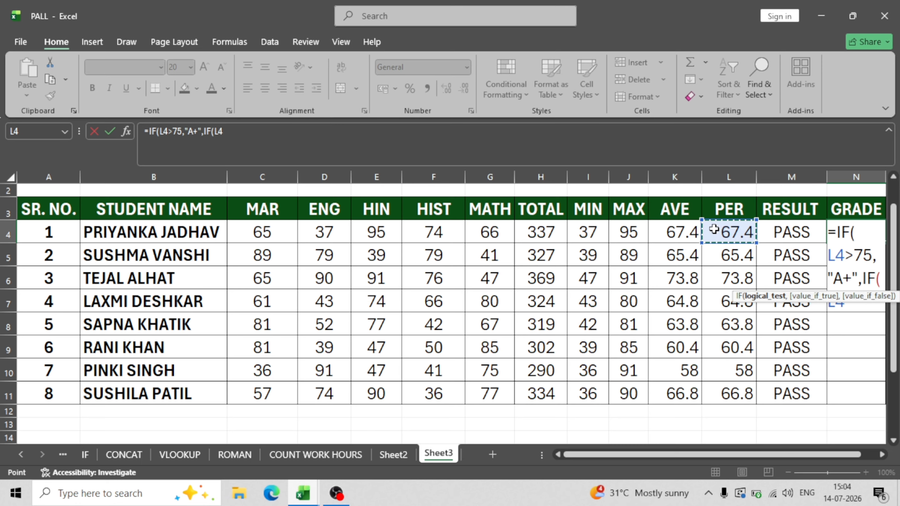
{"action": "type", "text": ","}
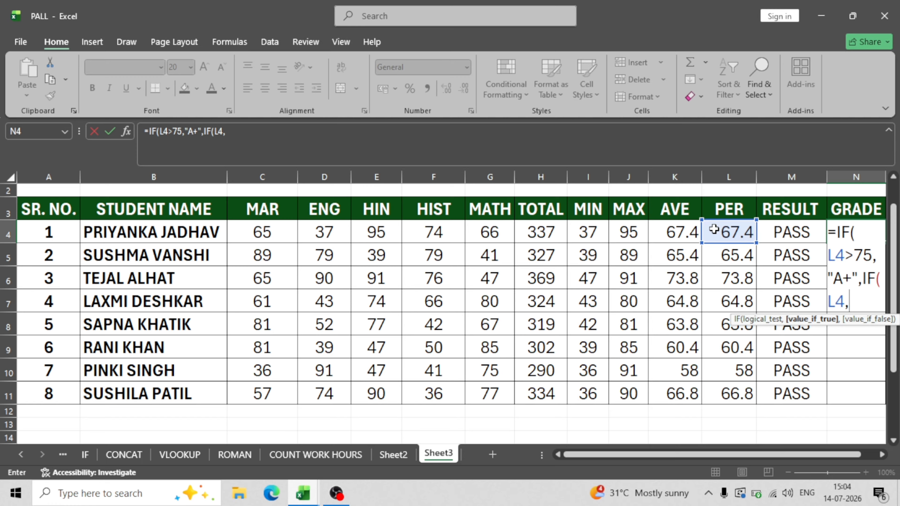
{"action": "key", "text": "BackSpace"}
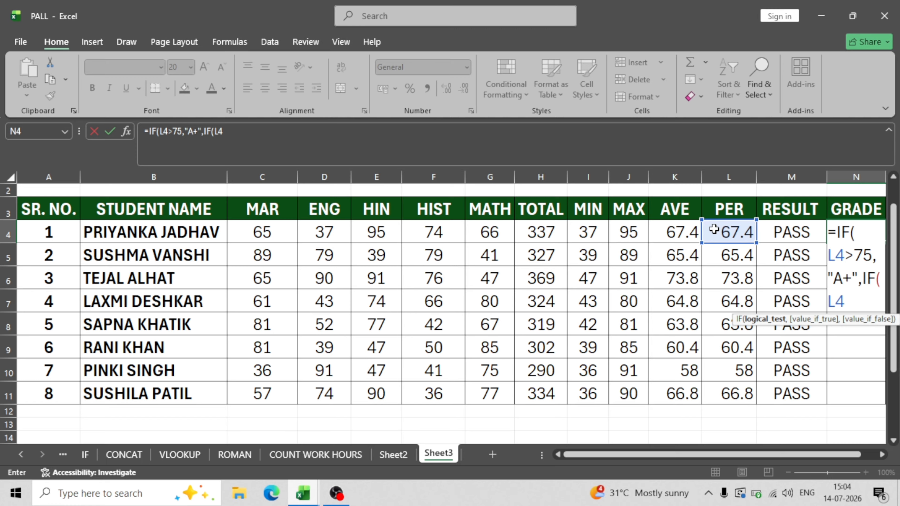
{"action": "type", "text": ">65,\"A"}
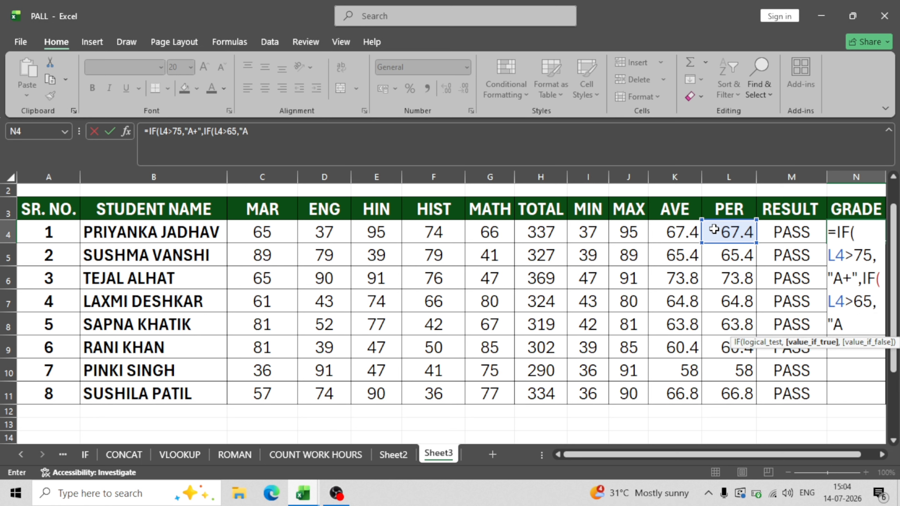
{"action": "type", "text": "\",IF"}
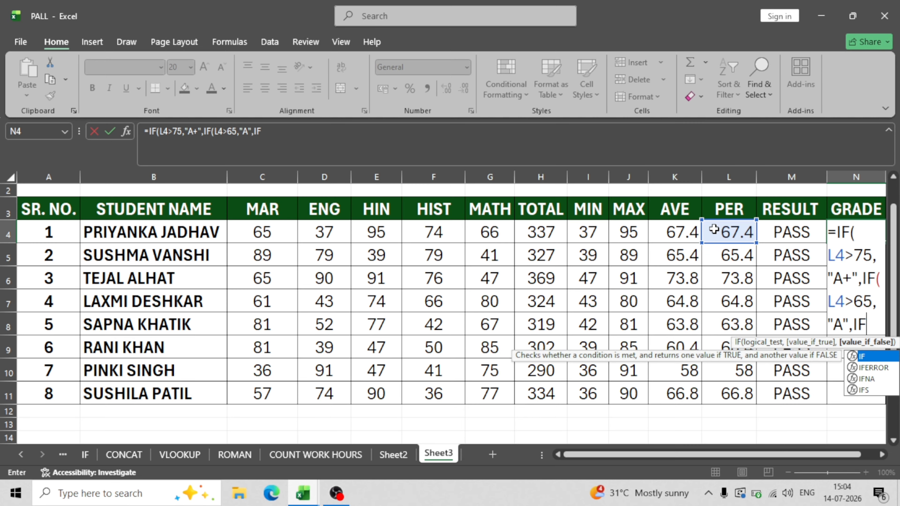
- Nest a third IF in the N4 formula for the "B+" grade, entered as IF(L4>55"B+",
{"action": "type", "text": "("}
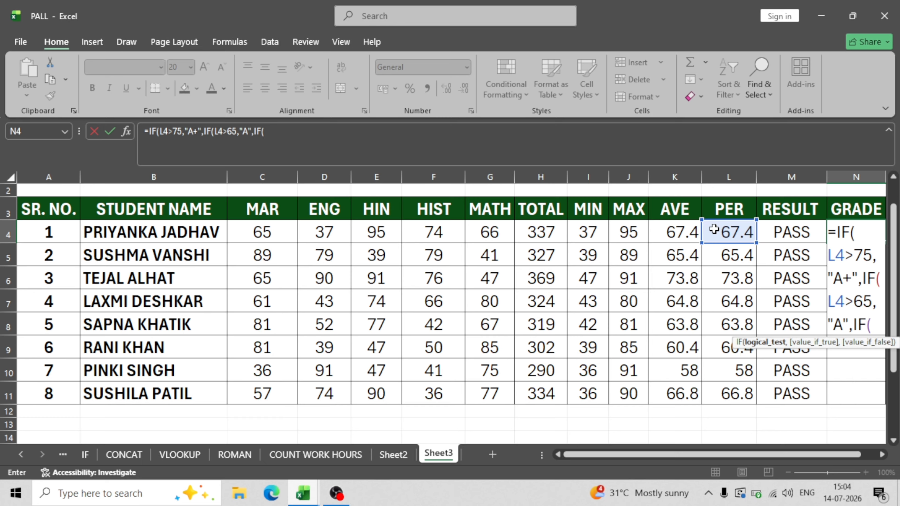
{"action": "left_click", "coordinate": [714, 230]}
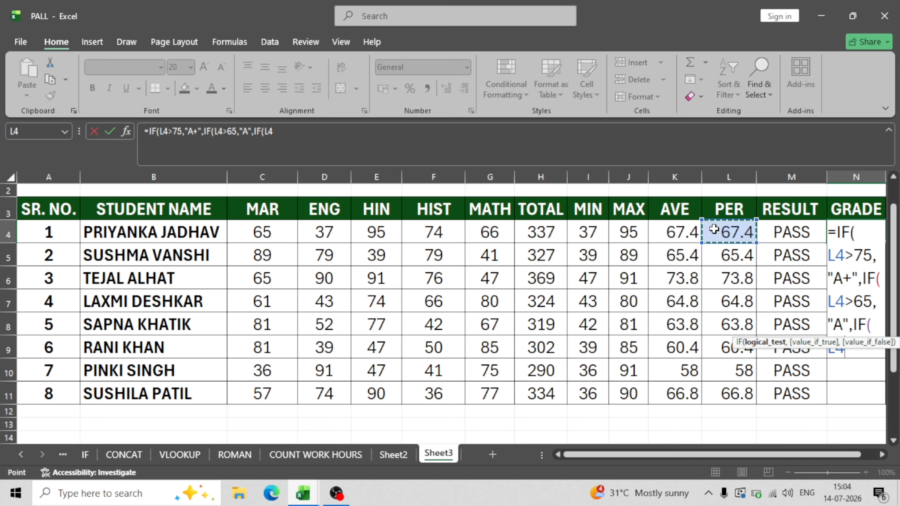
{"action": "type", "text": ">"}
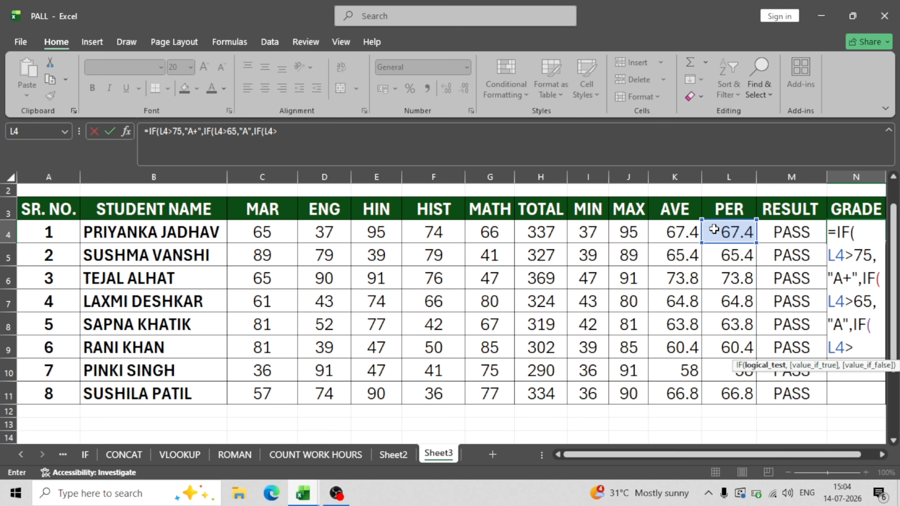
{"action": "type", "text": "55\"B+"}
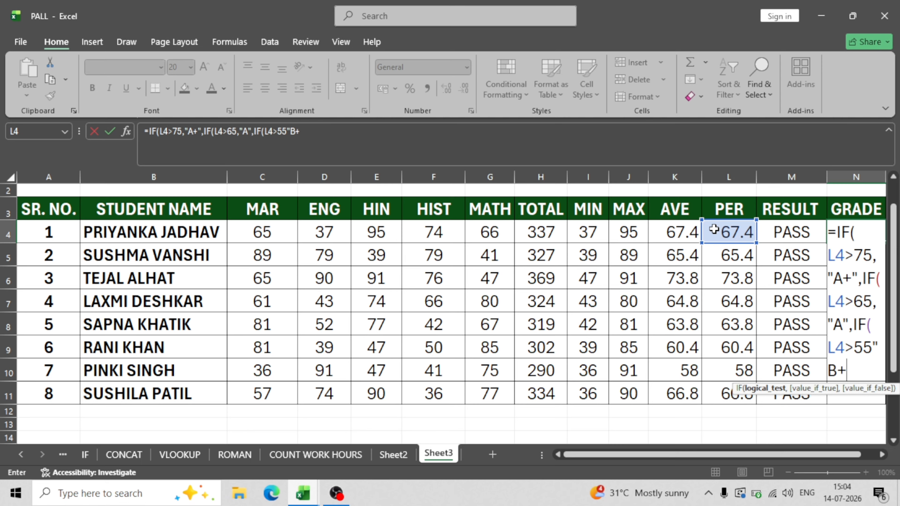
{"action": "type", "text": "\",IF"}
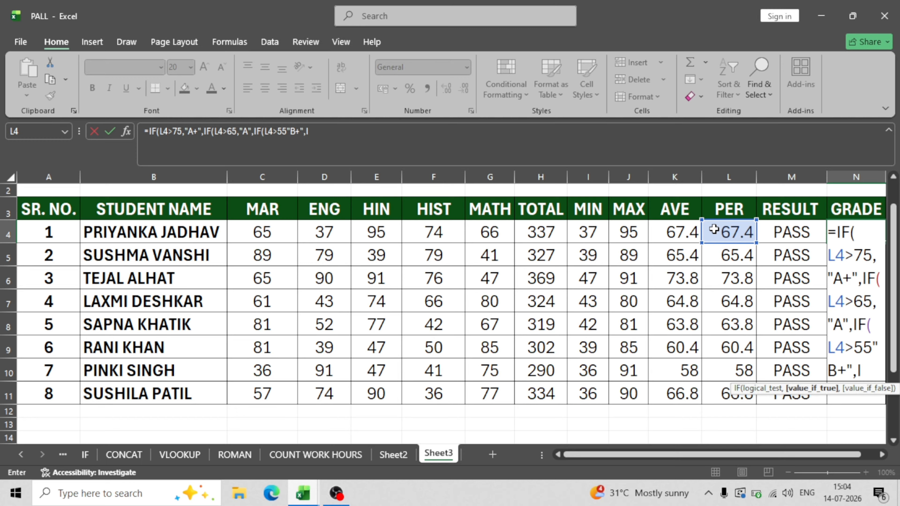
- Nest a fourth IF in the N4 formula that returns "B" when L4>45
{"action": "type", "text": "("}
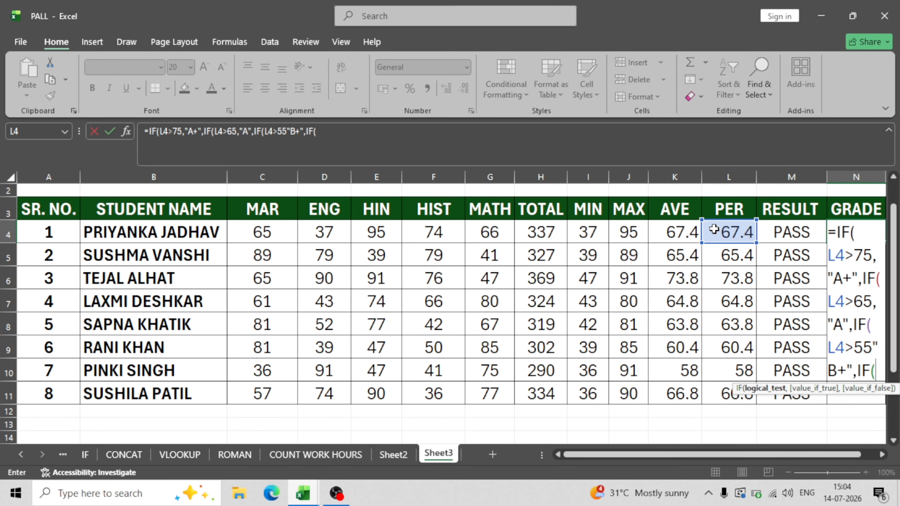
{"action": "left_click", "coordinate": [715, 230]}
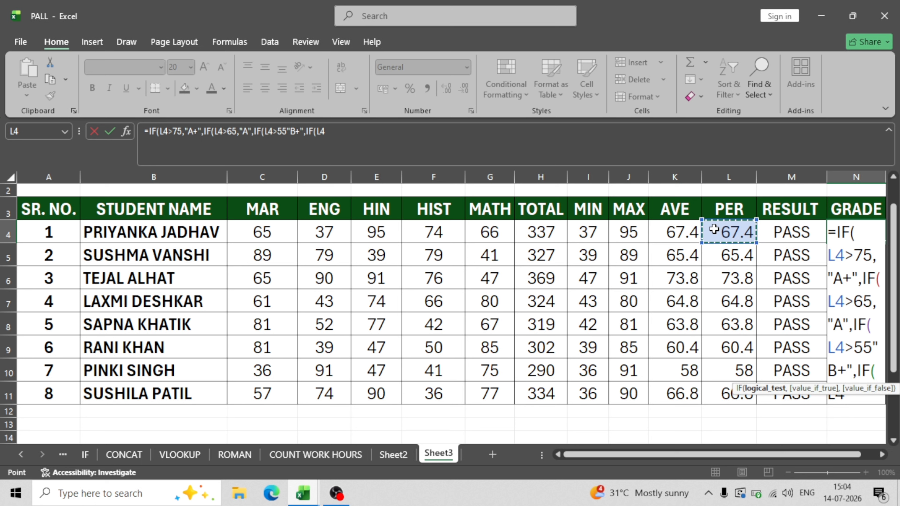
{"action": "type", "text": ">45"}
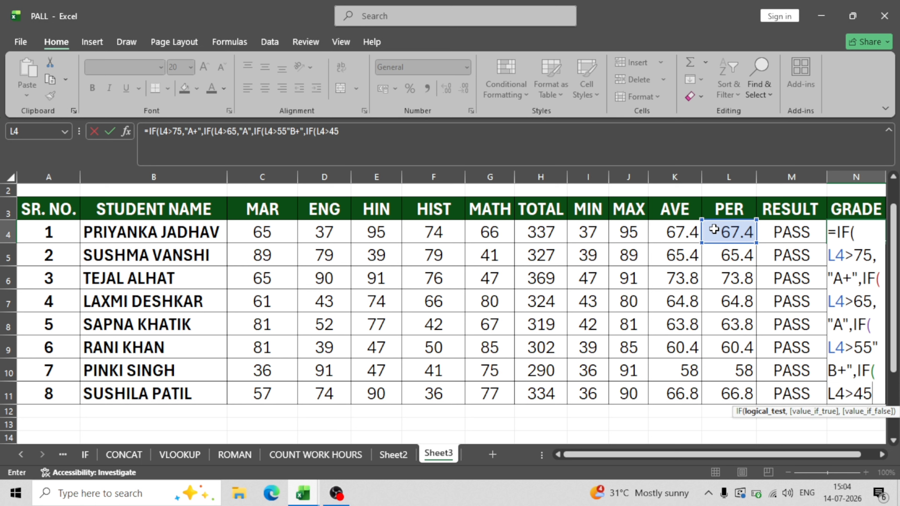
{"action": "type", "text": ",\"B"}
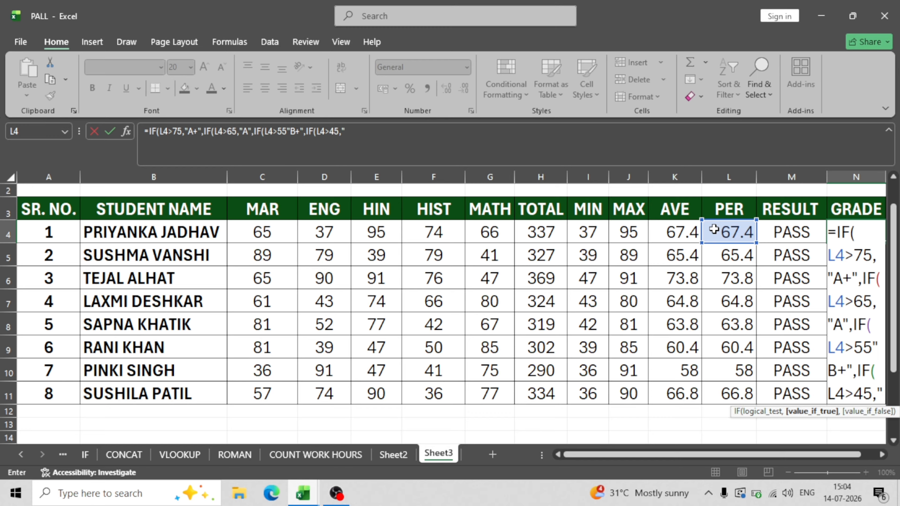
{"action": "type", "text": "\""}
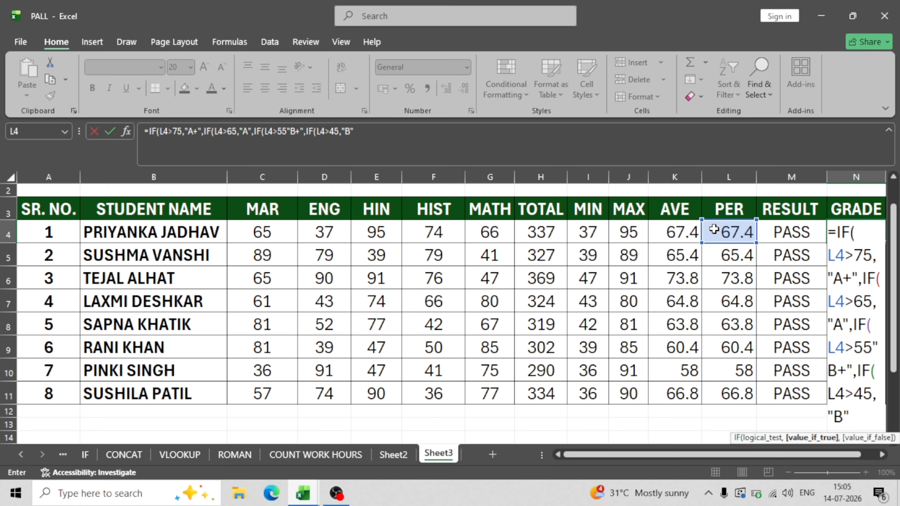
{"action": "type", "text": ","}
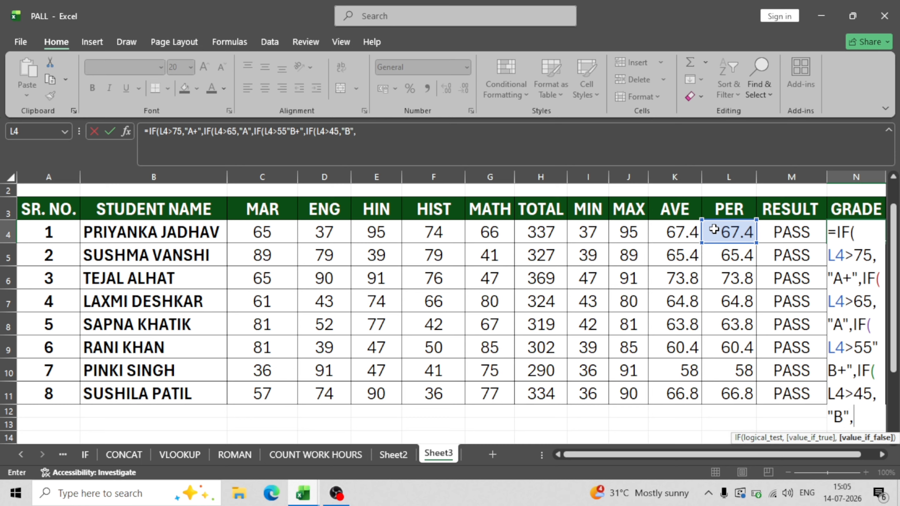
- Nest a fifth IF in the N4 formula that returns "C" when L4>35
{"action": "type", "text": "IF"}
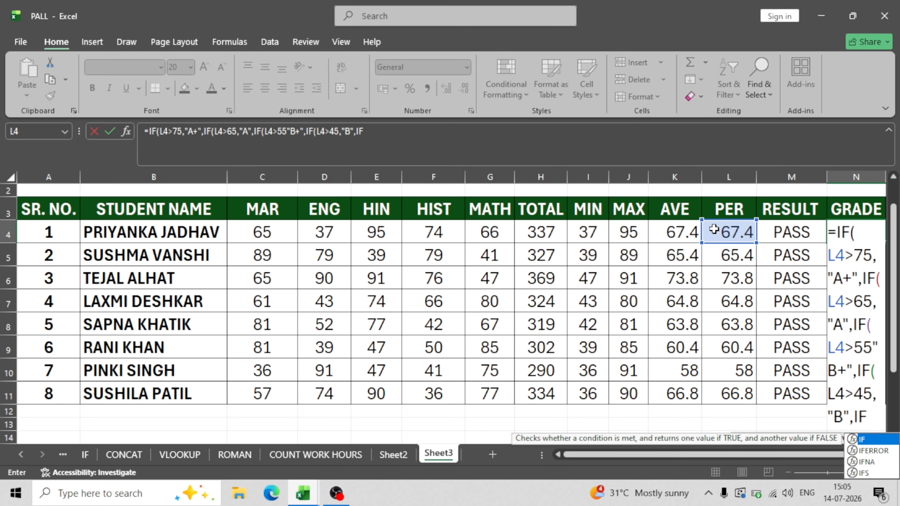
{"action": "type", "text": "("}
{"action": "left_click", "coordinate": [716, 231]}
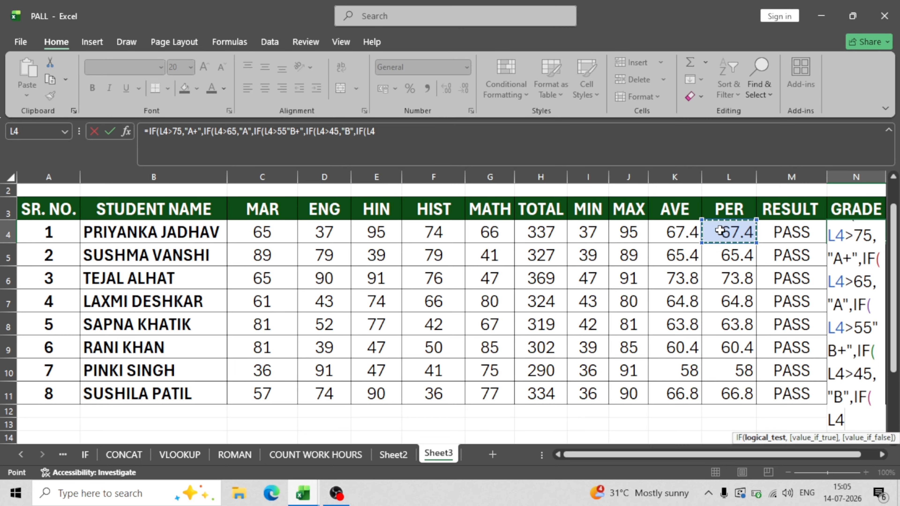
{"action": "type", "text": "35"}
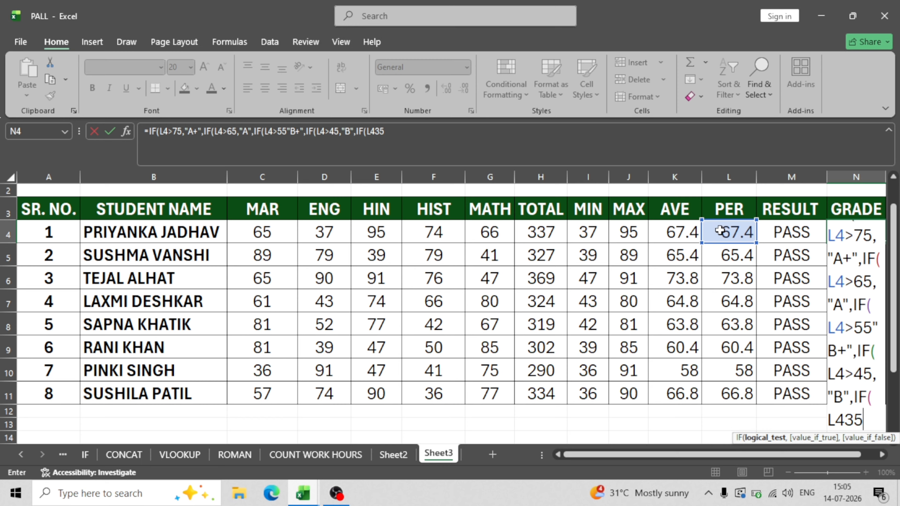
{"action": "key", "text": "BackSpace"}
{"action": "key", "text": "BackSpace"}
{"action": "type", "text": ">35,"}
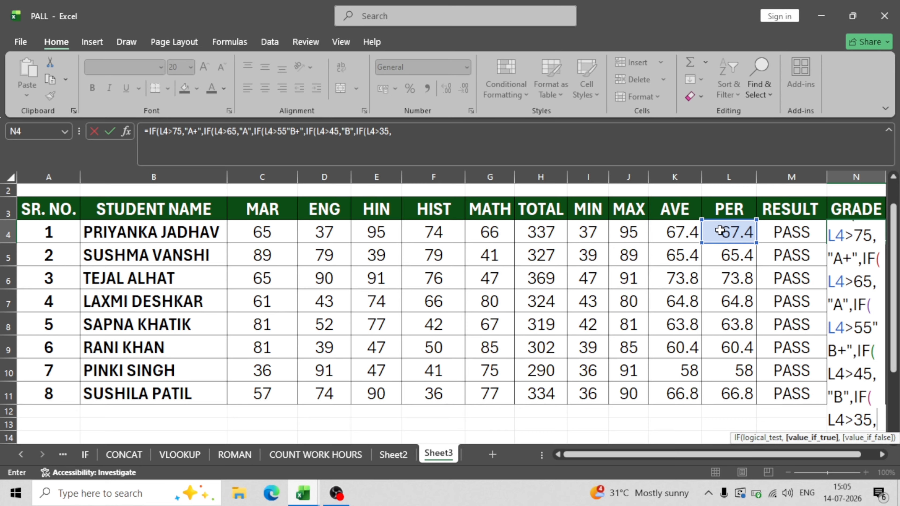
{"action": "type", "text": "\"C\""}
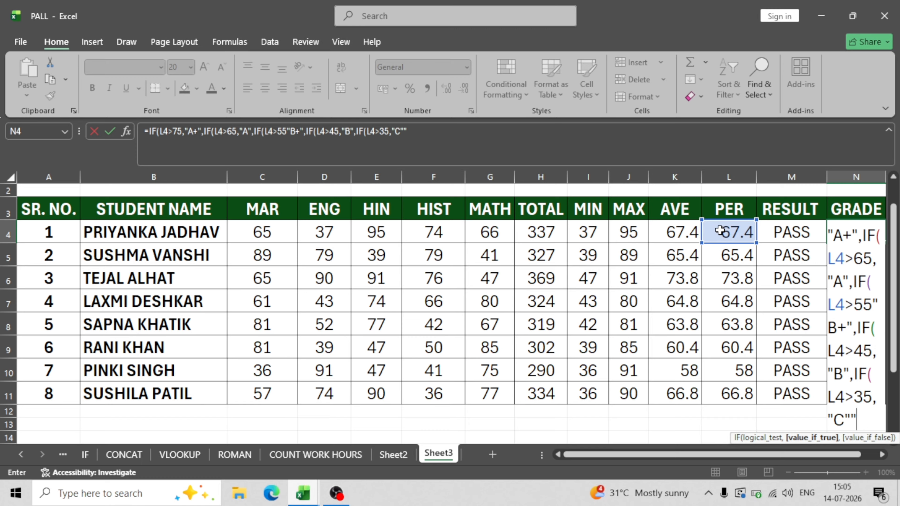
- Add "D" as the final false value, close all five IF brackets and try to enter the N4 formula
{"action": "type", "text": ",\""}
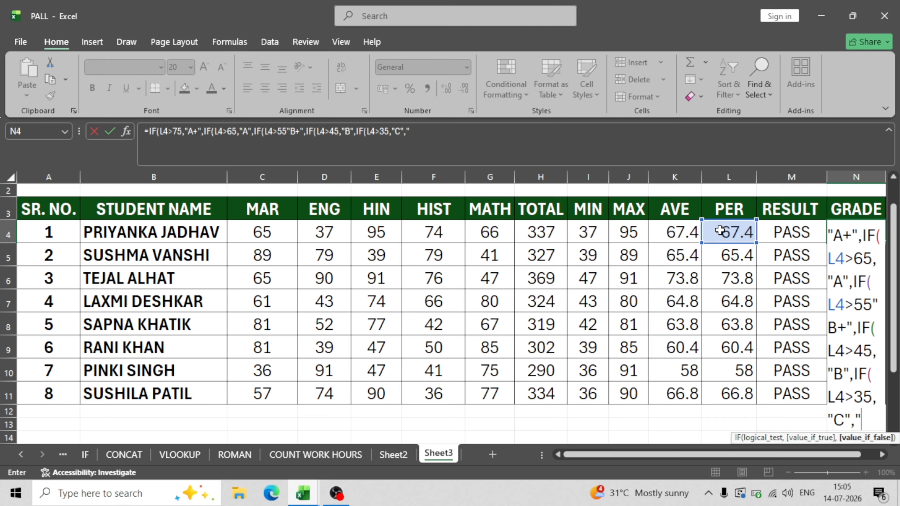
{"action": "type", "text": "D\")))"}
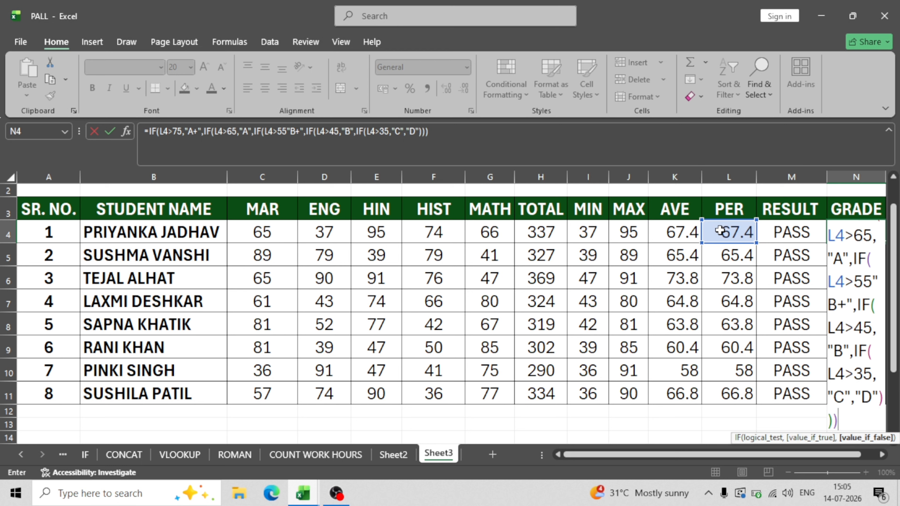
{"action": "type", "text": "))"}
{"action": "key", "text": "Return"}
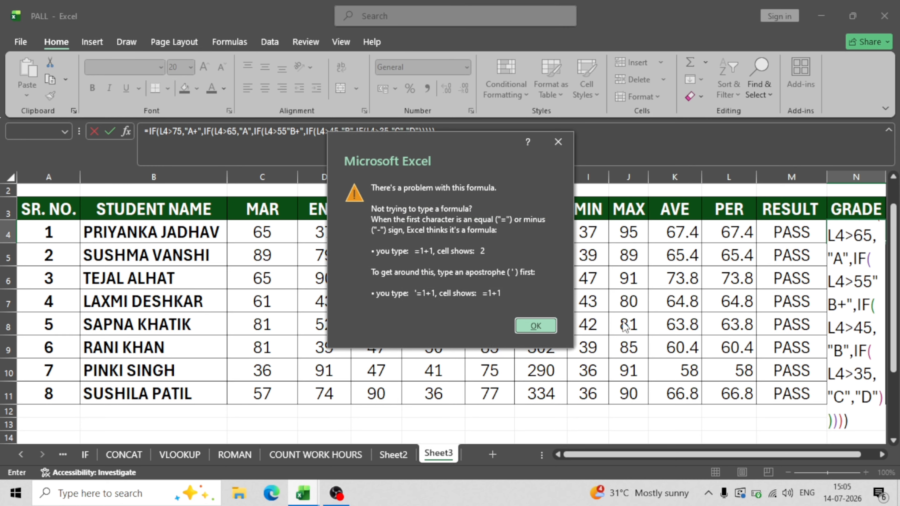
{"action": "left_click", "coordinate": [536, 326]}
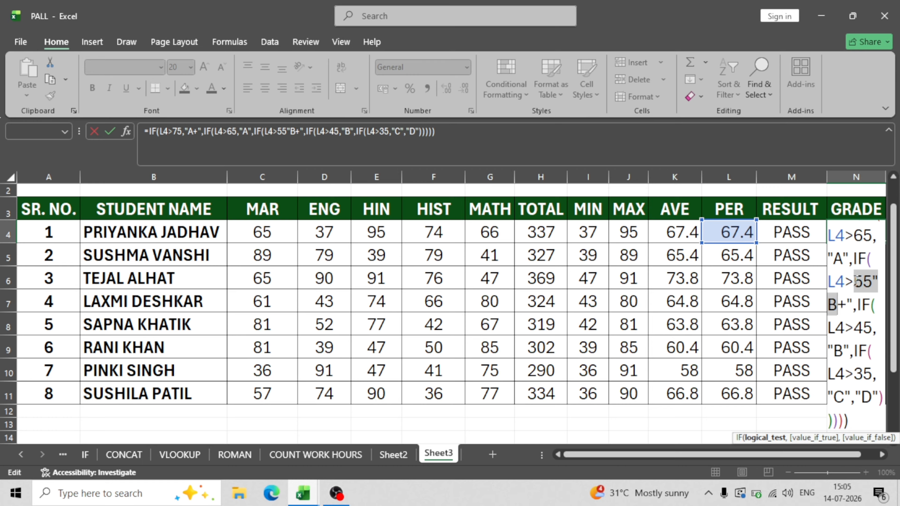
- Insert the missing comma between L4>55 and "B+" in the N4 formula and enter it
{"action": "left_click", "coordinate": [873, 282]}
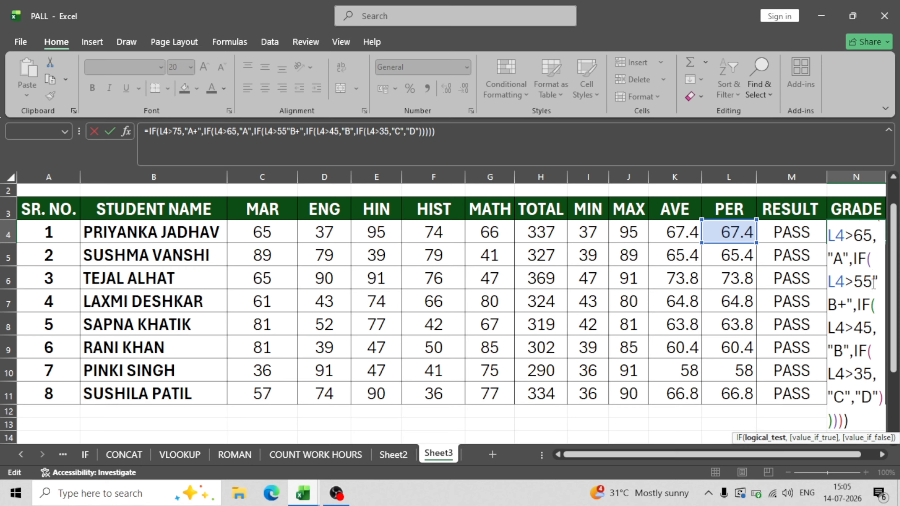
{"action": "type", "text": ","}
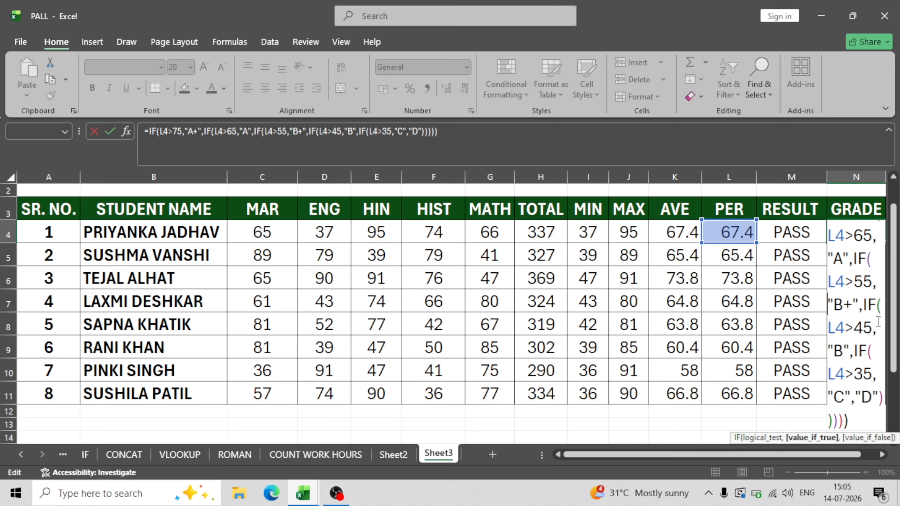
{"action": "key", "text": "Return"}
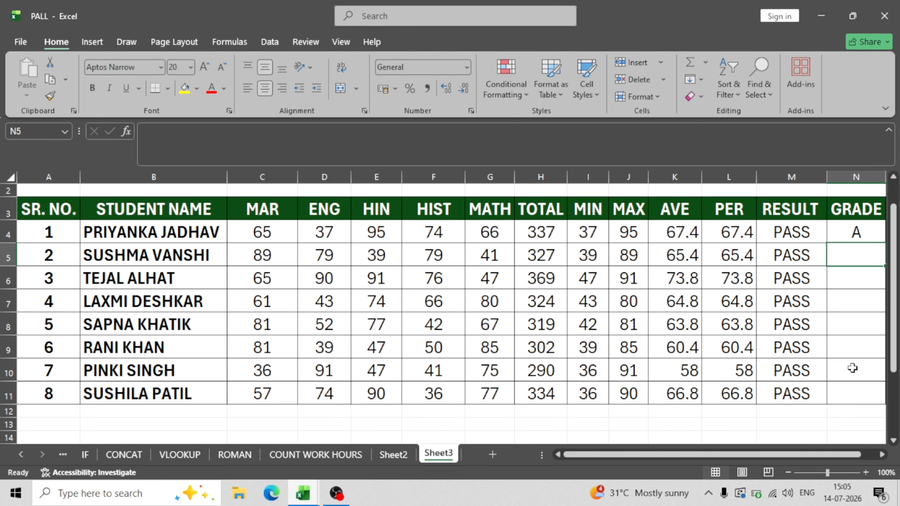
- Fill the GRADE formula from N4 down to N11 and deselect the range
{"action": "left_click", "coordinate": [846, 227]}
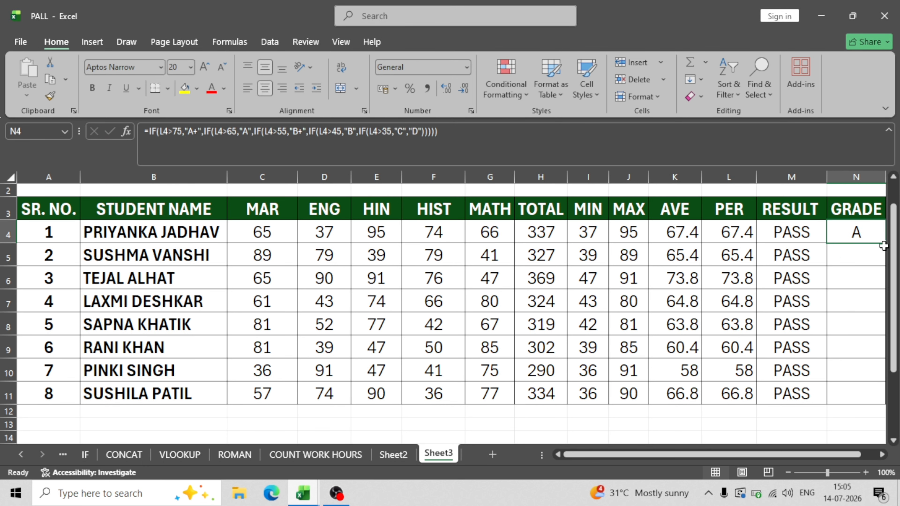
{"action": "left_click_drag", "start_coordinate": [885, 243], "coordinate": [863, 395]}
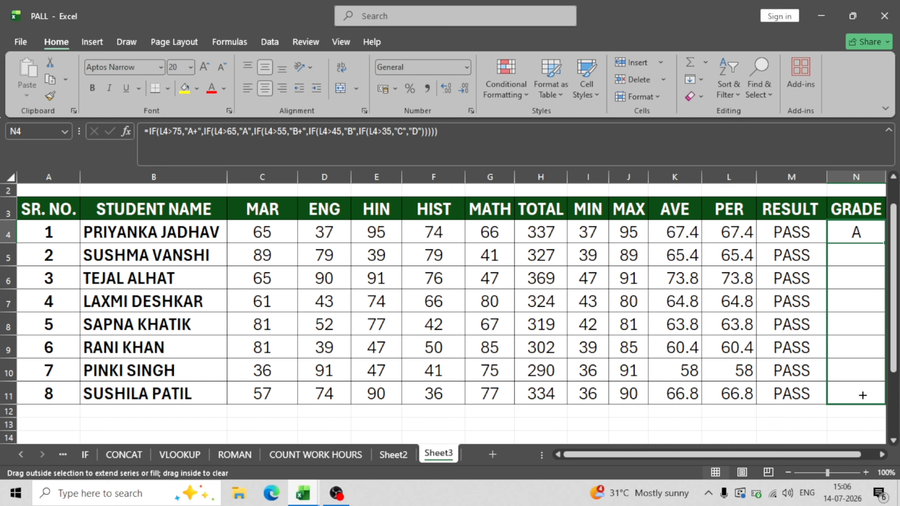
{"action": "left_click_drag", "start_coordinate": [863, 395], "coordinate": [862, 393]}
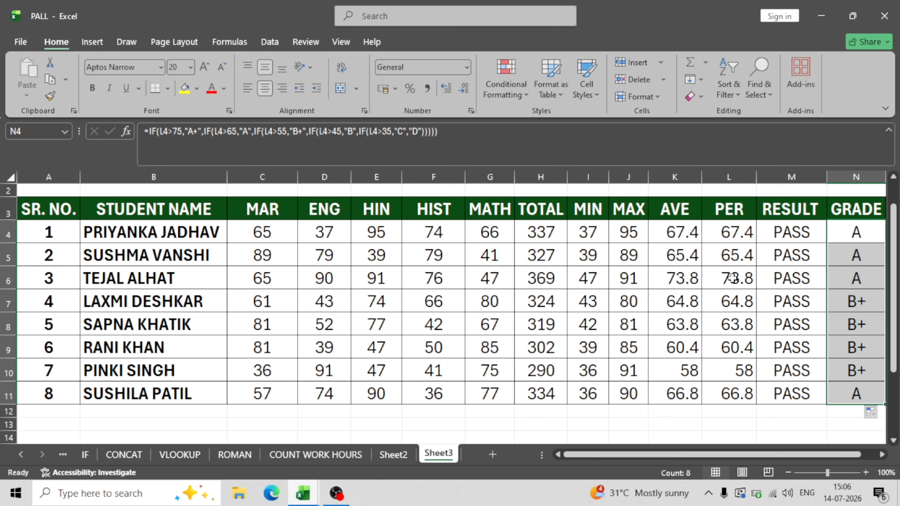
{"action": "left_click", "coordinate": [679, 421]}
{"action": "scroll", "coordinate": [895, 189], "scroll_direction": "up", "scroll_amount": 1}
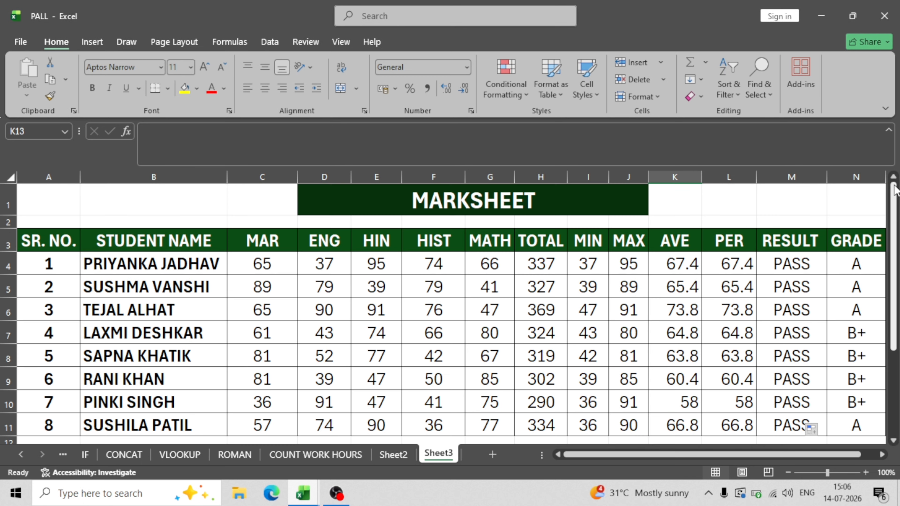